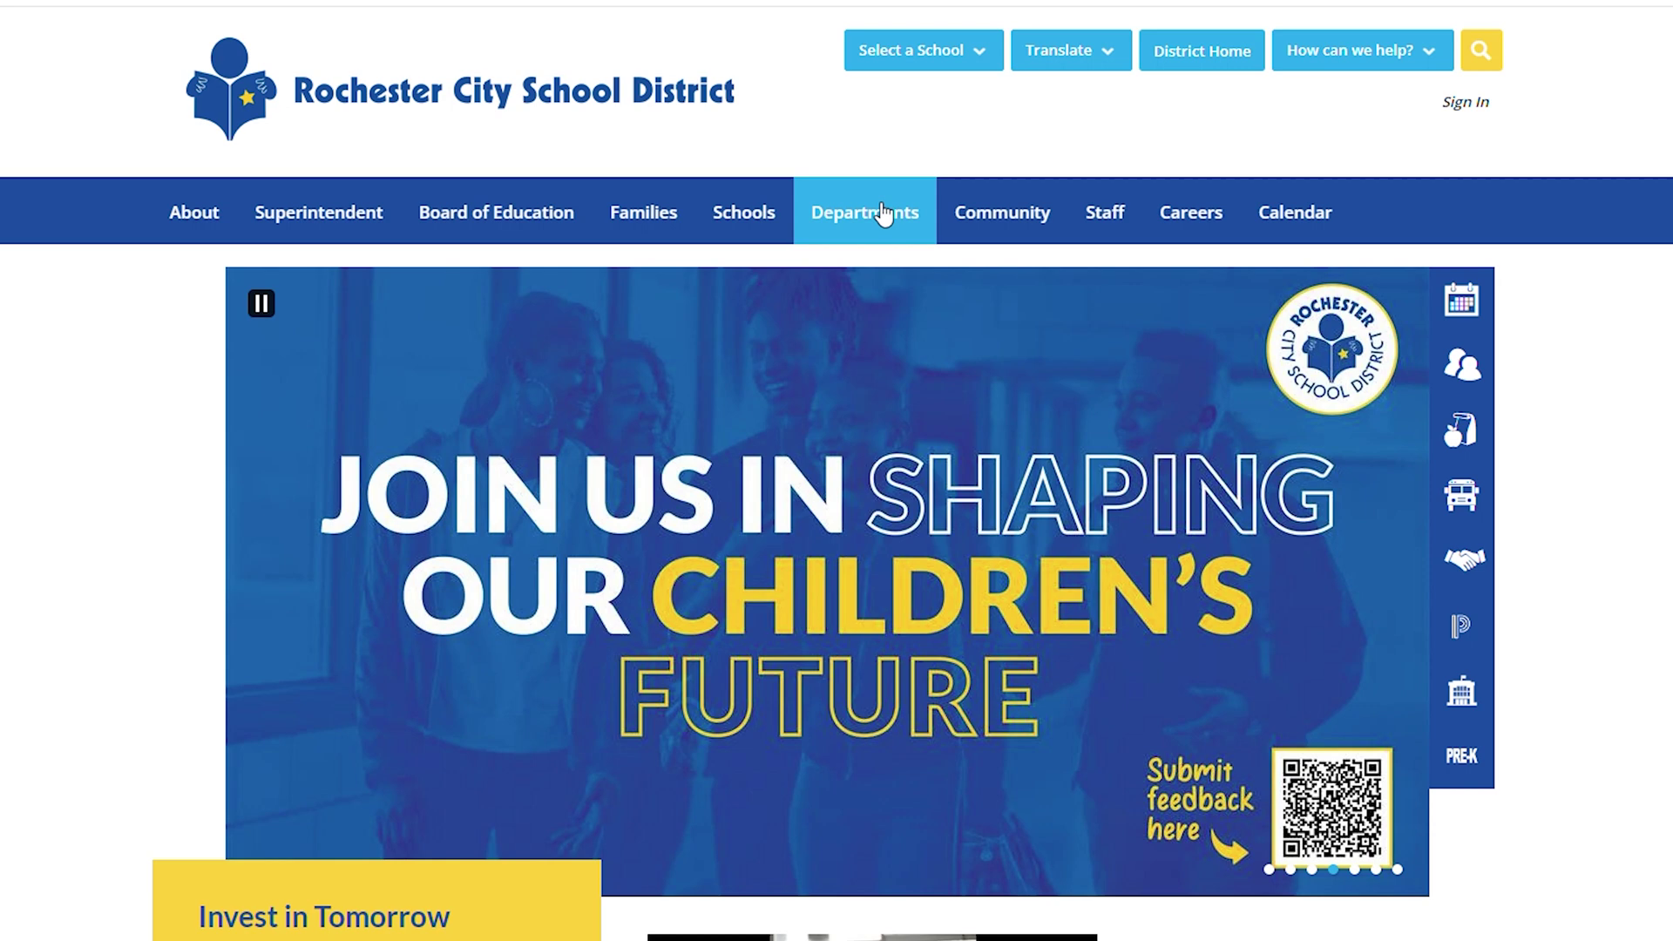
- Go through Departments and Health, Physical Education, and Athletics to the FamilyID Sports Programming Registration page
left_click(883, 212)
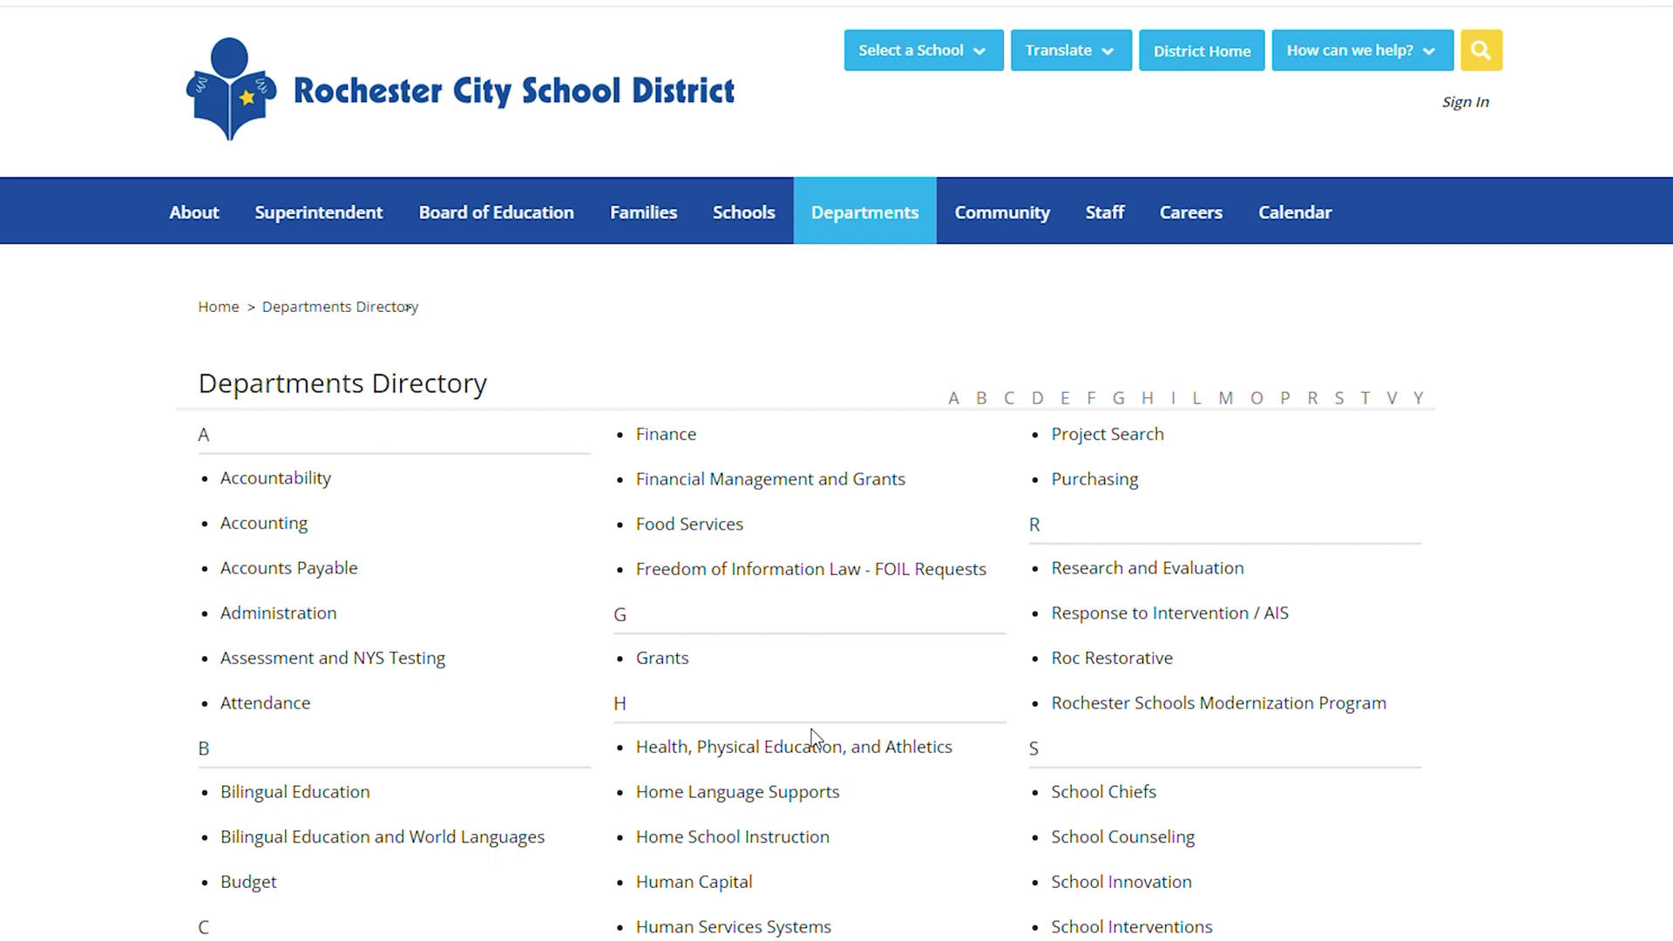
left_click(812, 758)
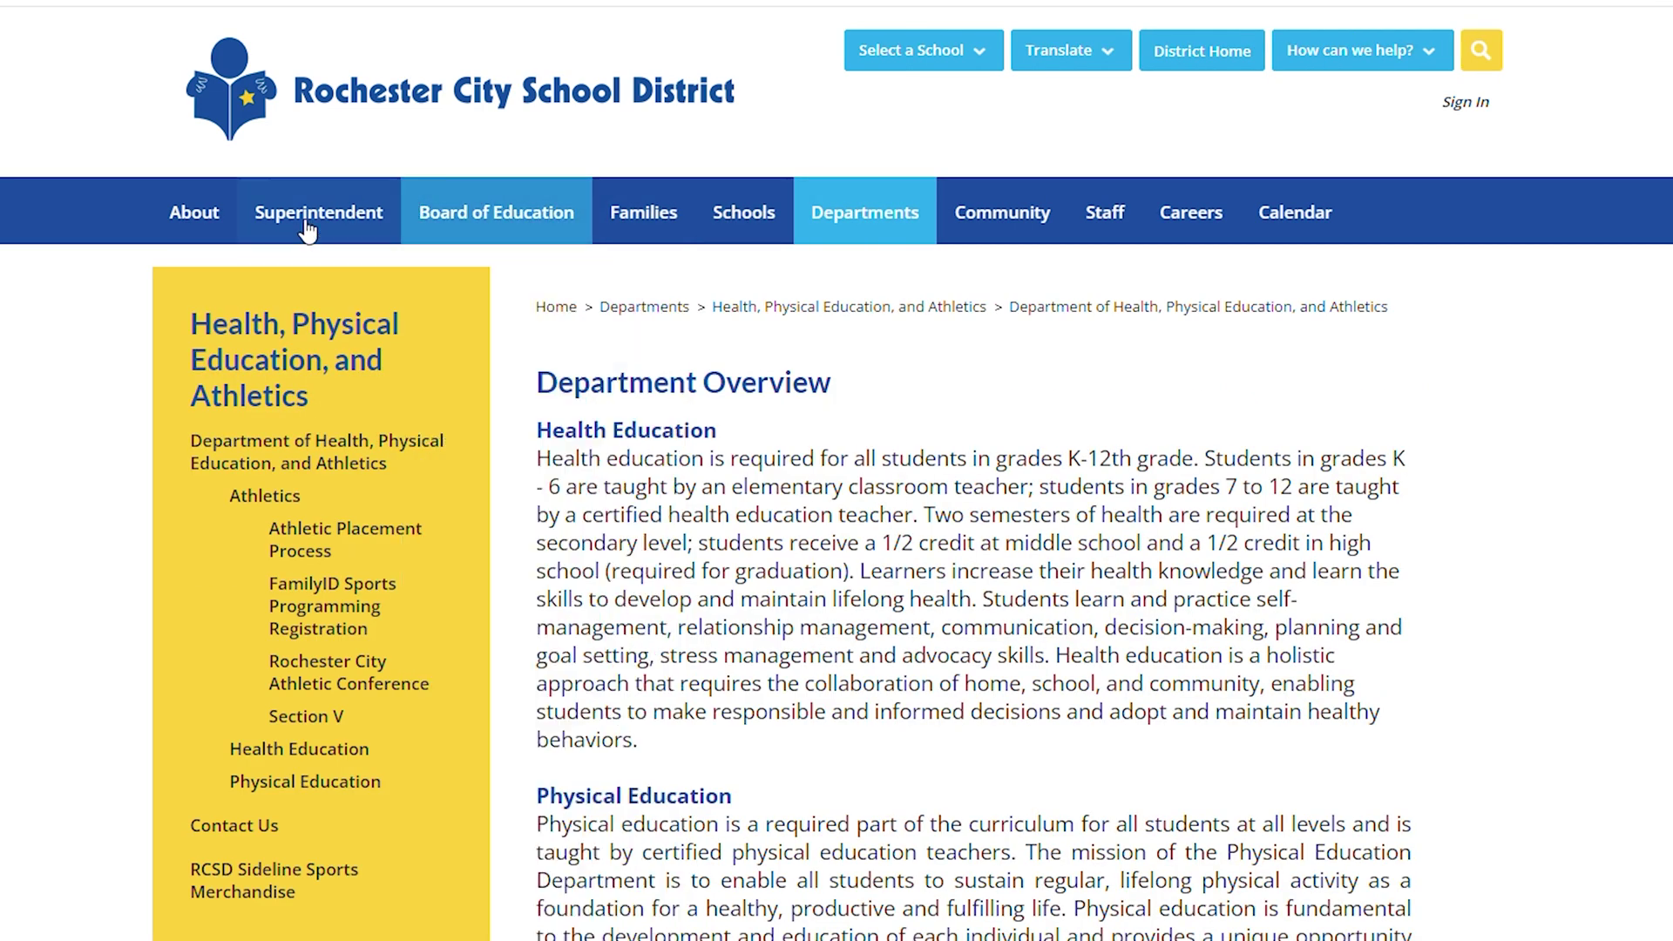
left_click(340, 616)
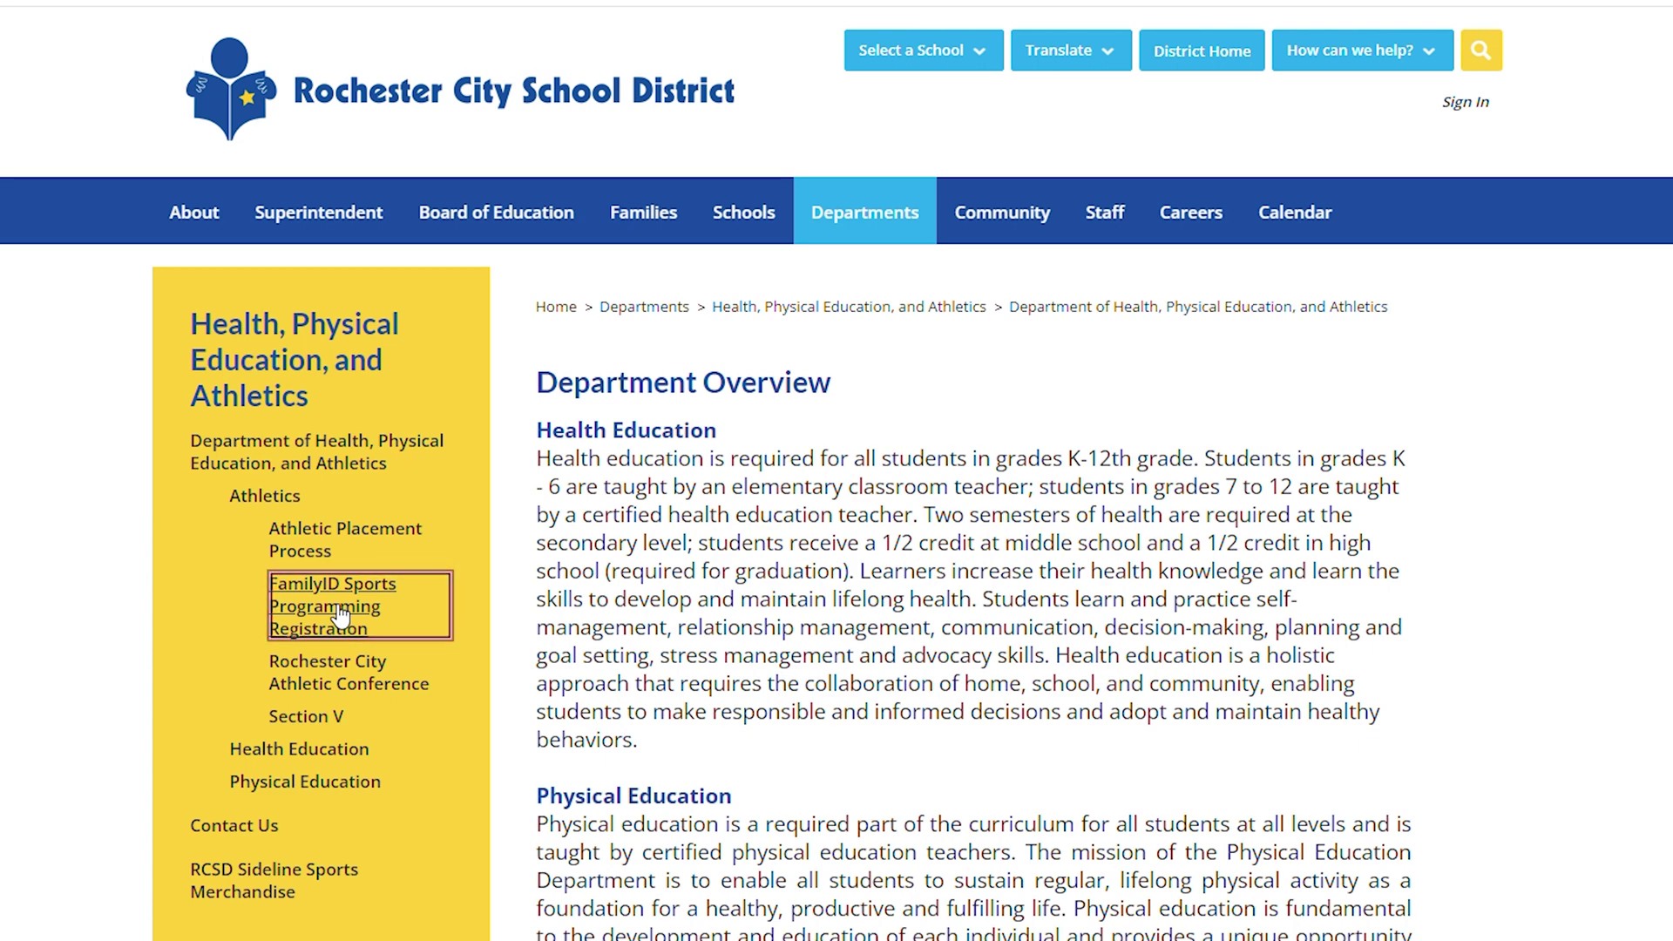
scroll(1111, 689, "down", 1)
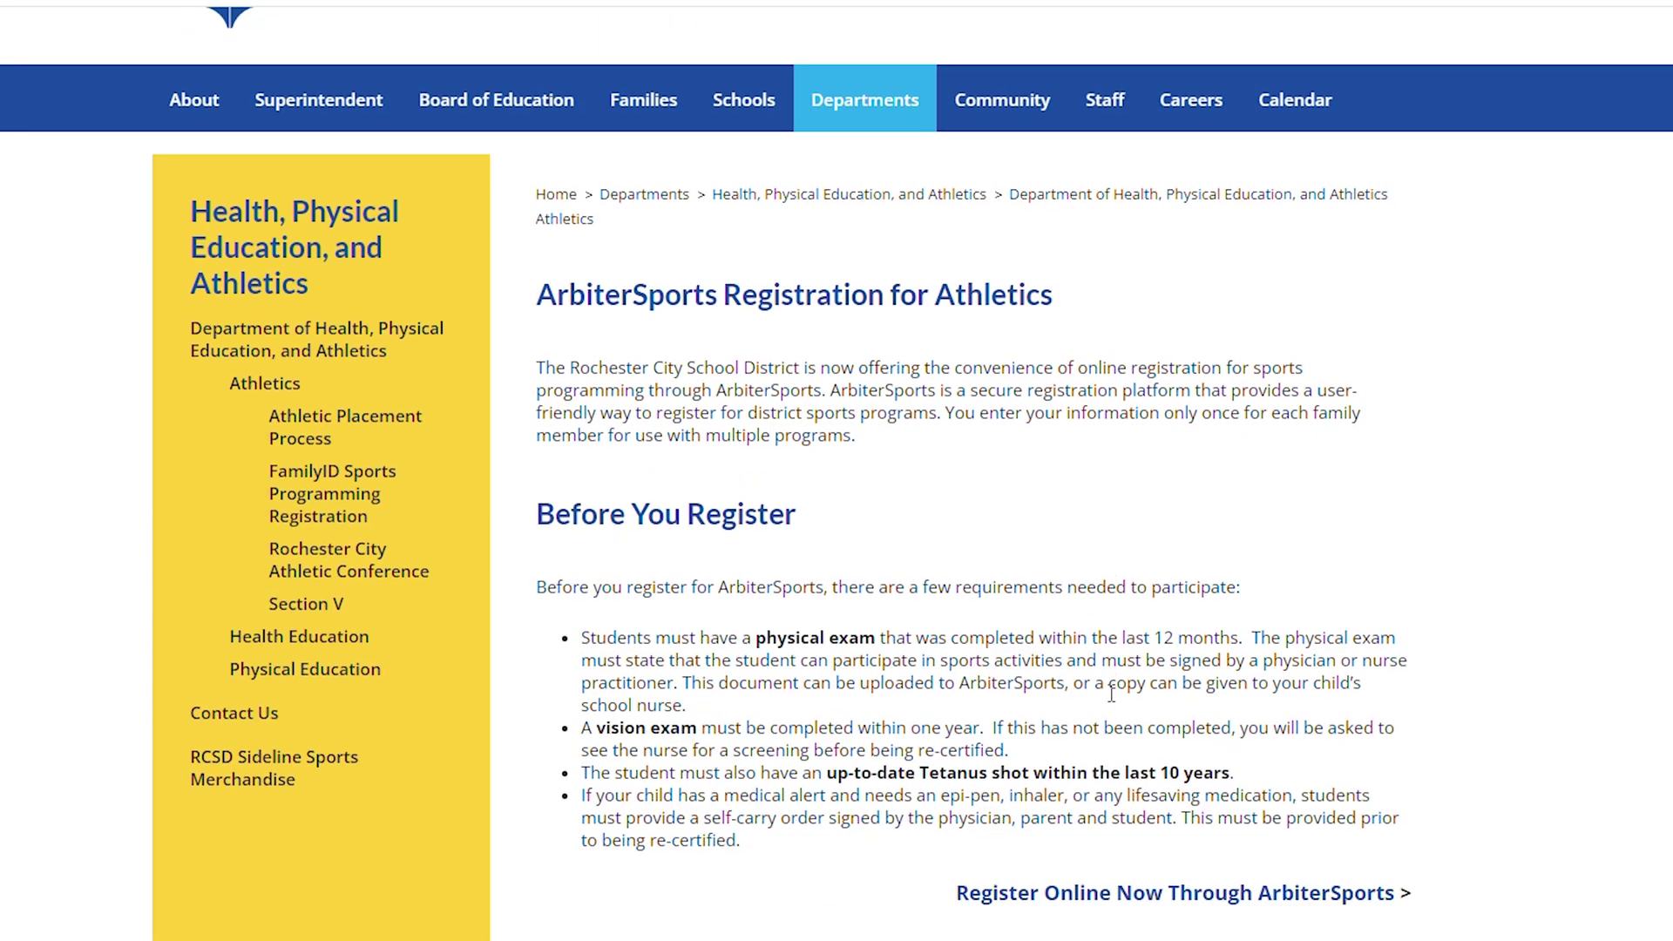
- Go to ArbiterSports registration and open the Northwest Middle School Fall 2024 Modified Athletics program
left_click(1091, 899)
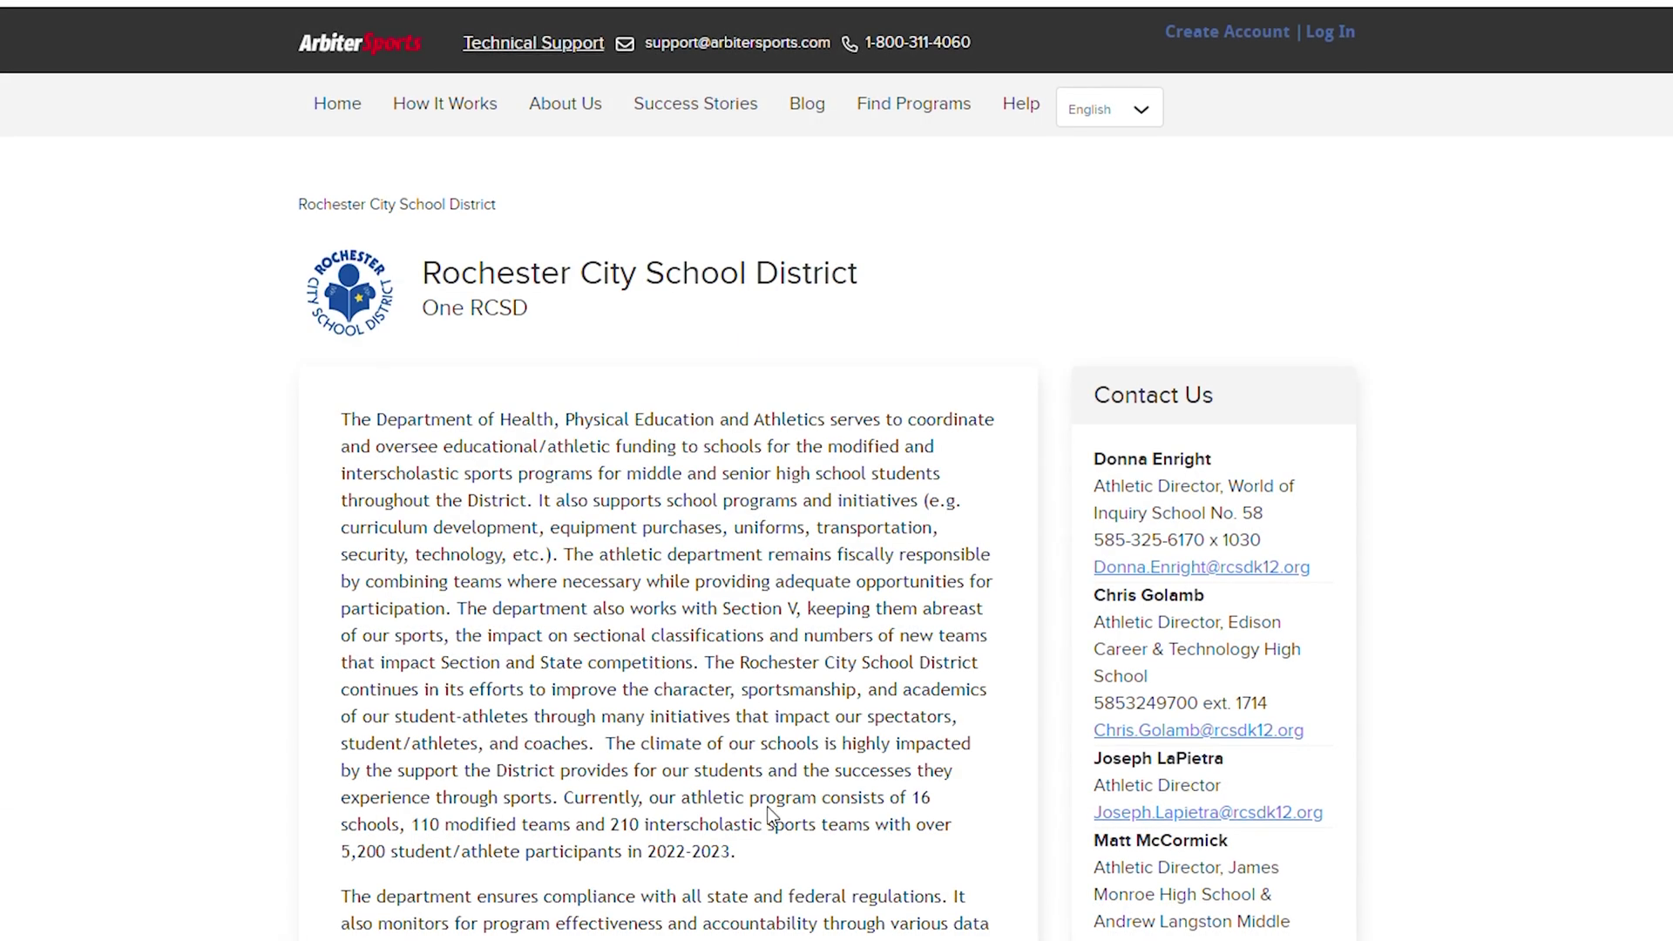
scroll(771, 816, "down", 3)
scroll(771, 817, "down", 3)
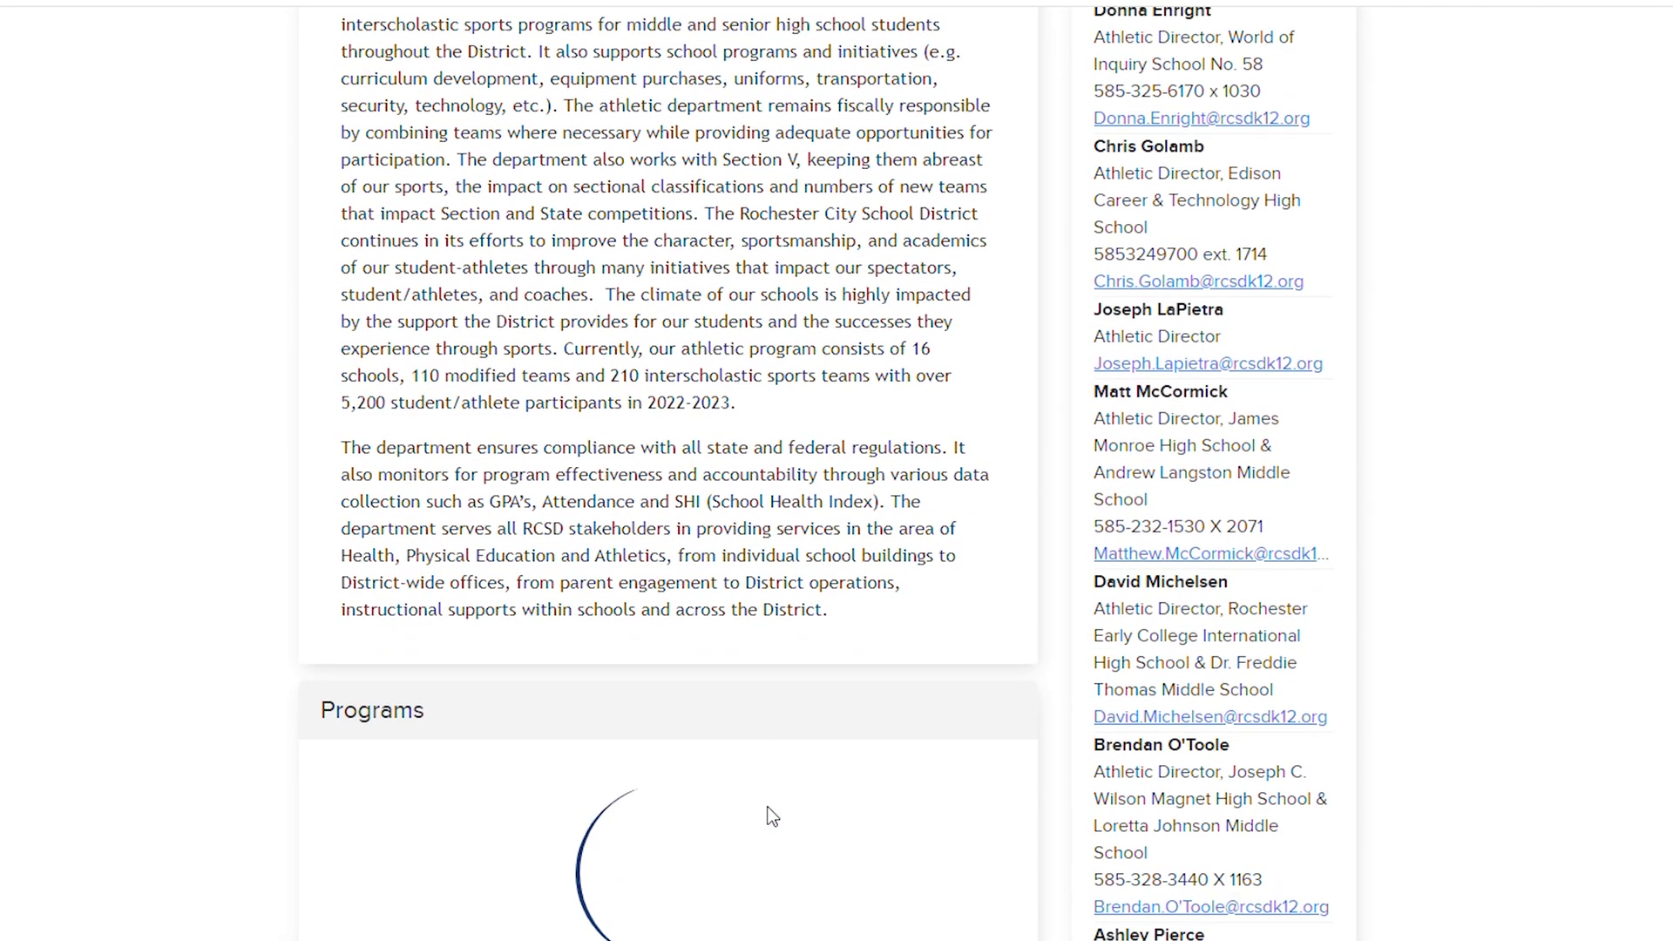
scroll(770, 815, "down", 2)
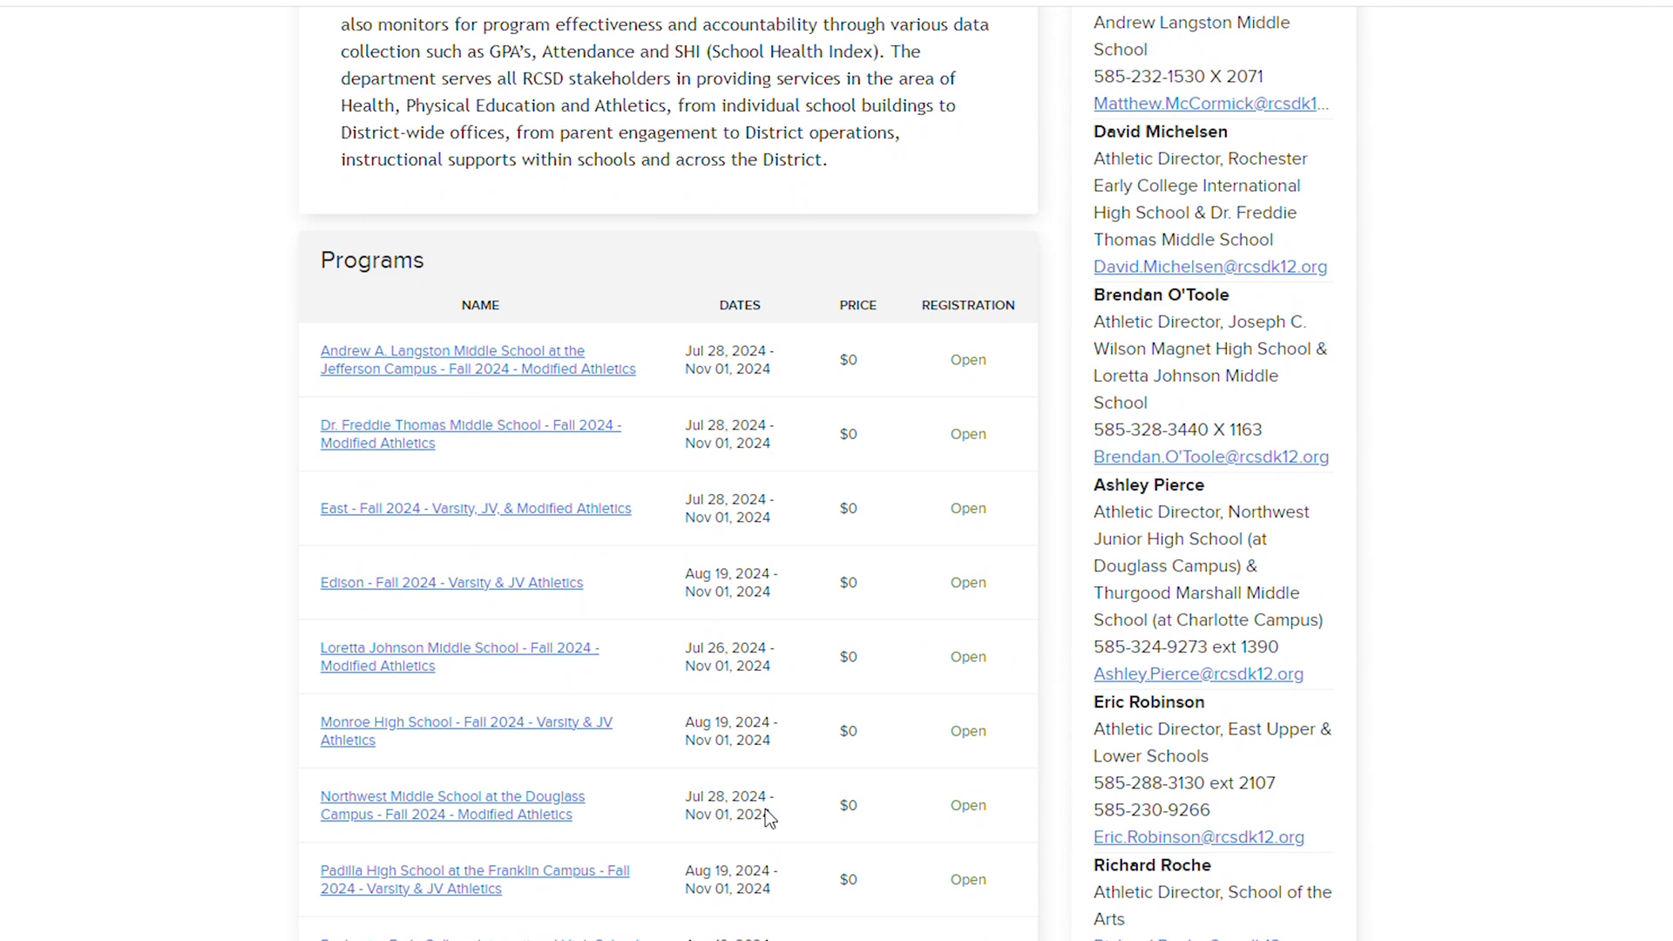
left_click(461, 810)
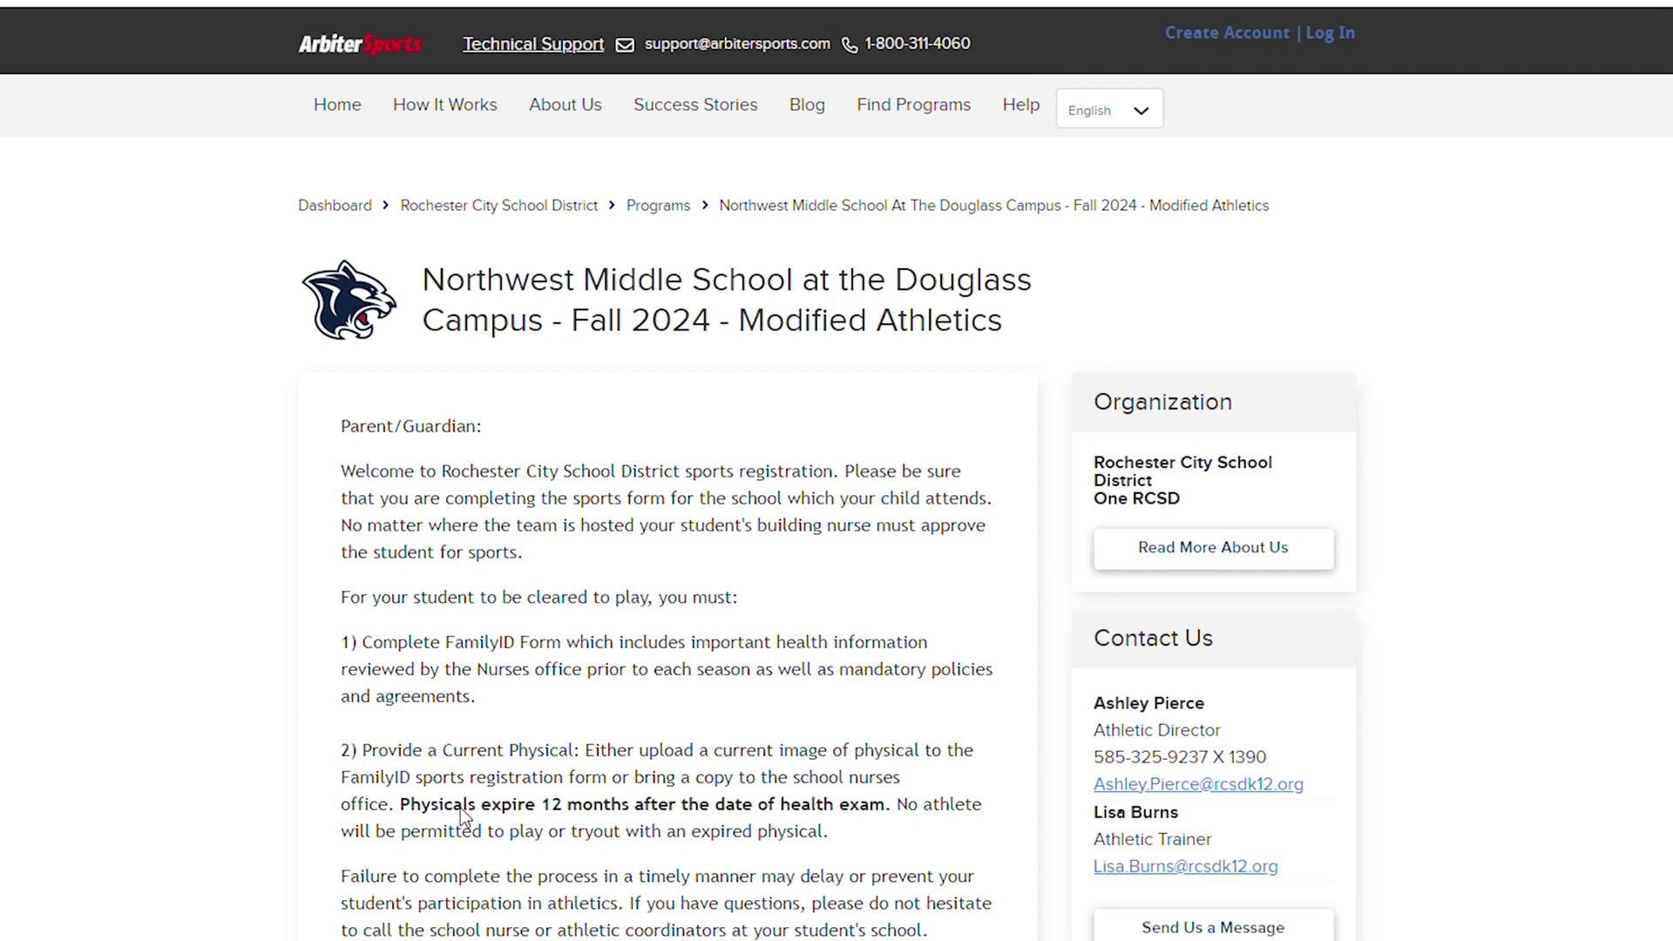
scroll(461, 807, "down", 3)
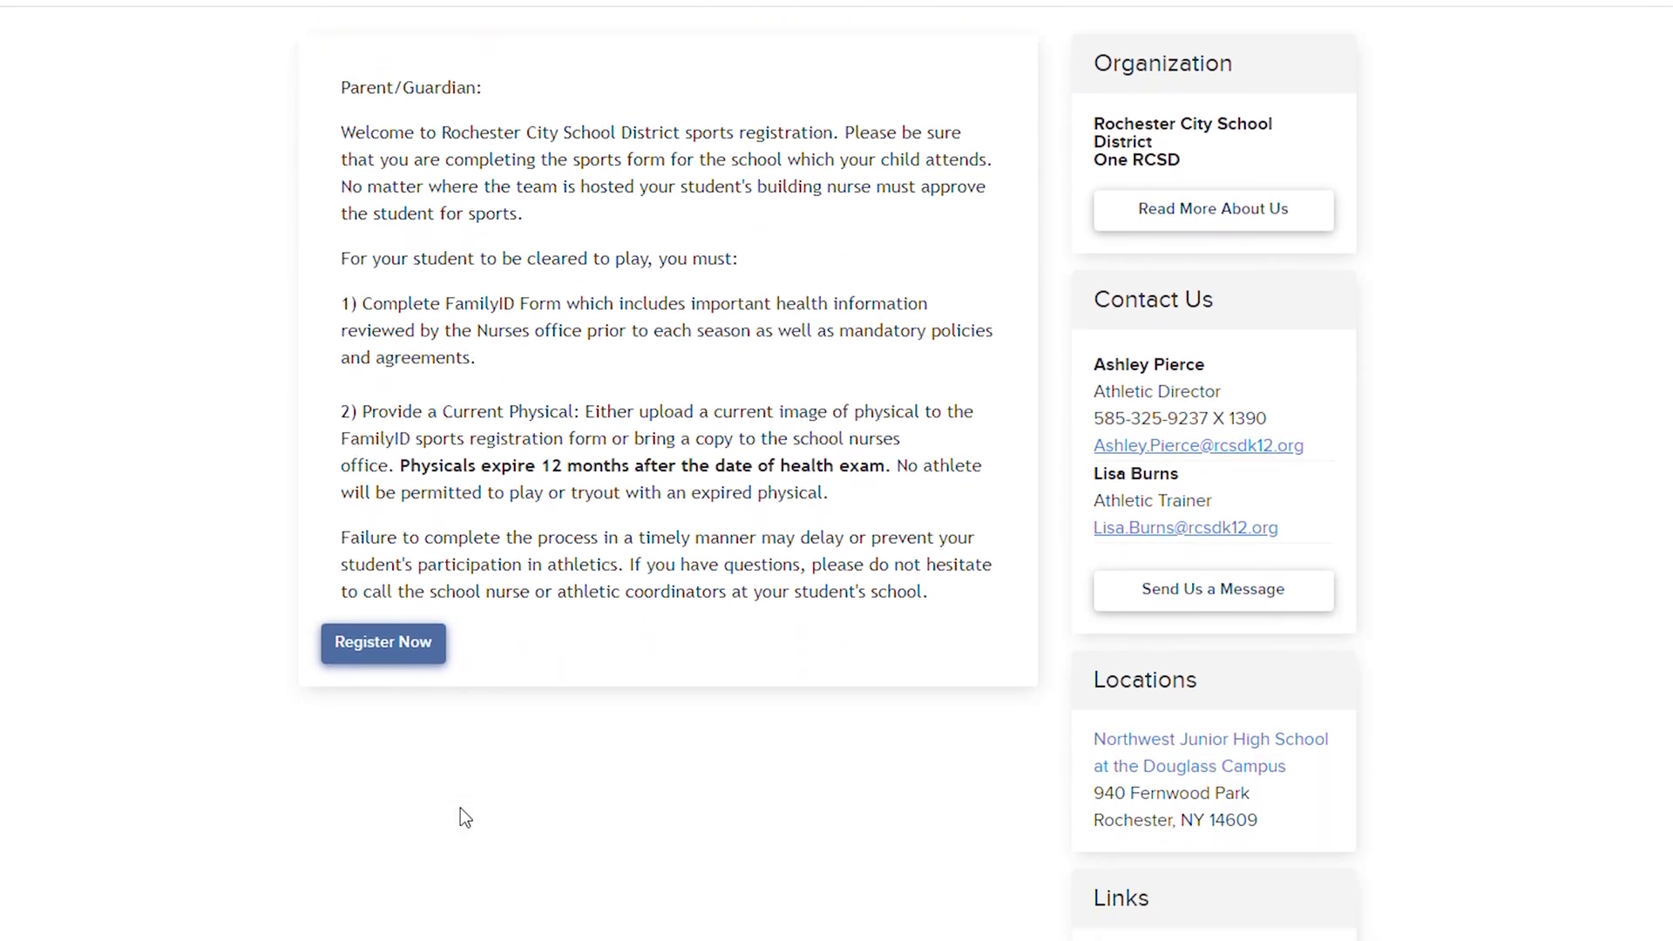
scroll(462, 817, "down", 7)
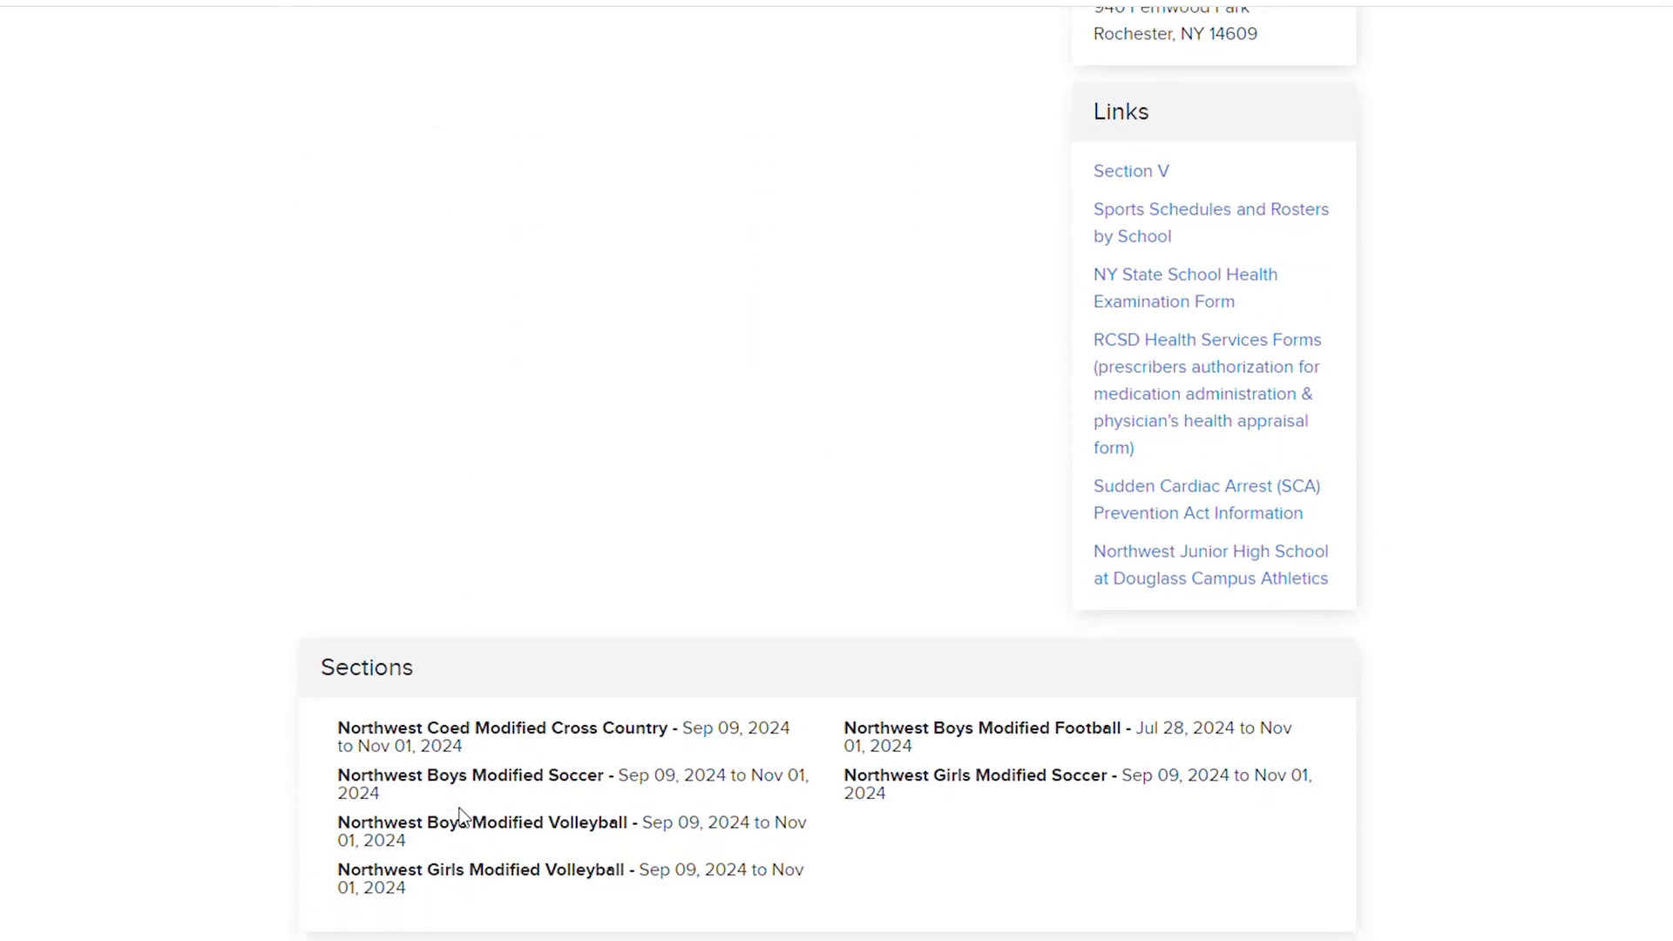
scroll(466, 824, "down", 1)
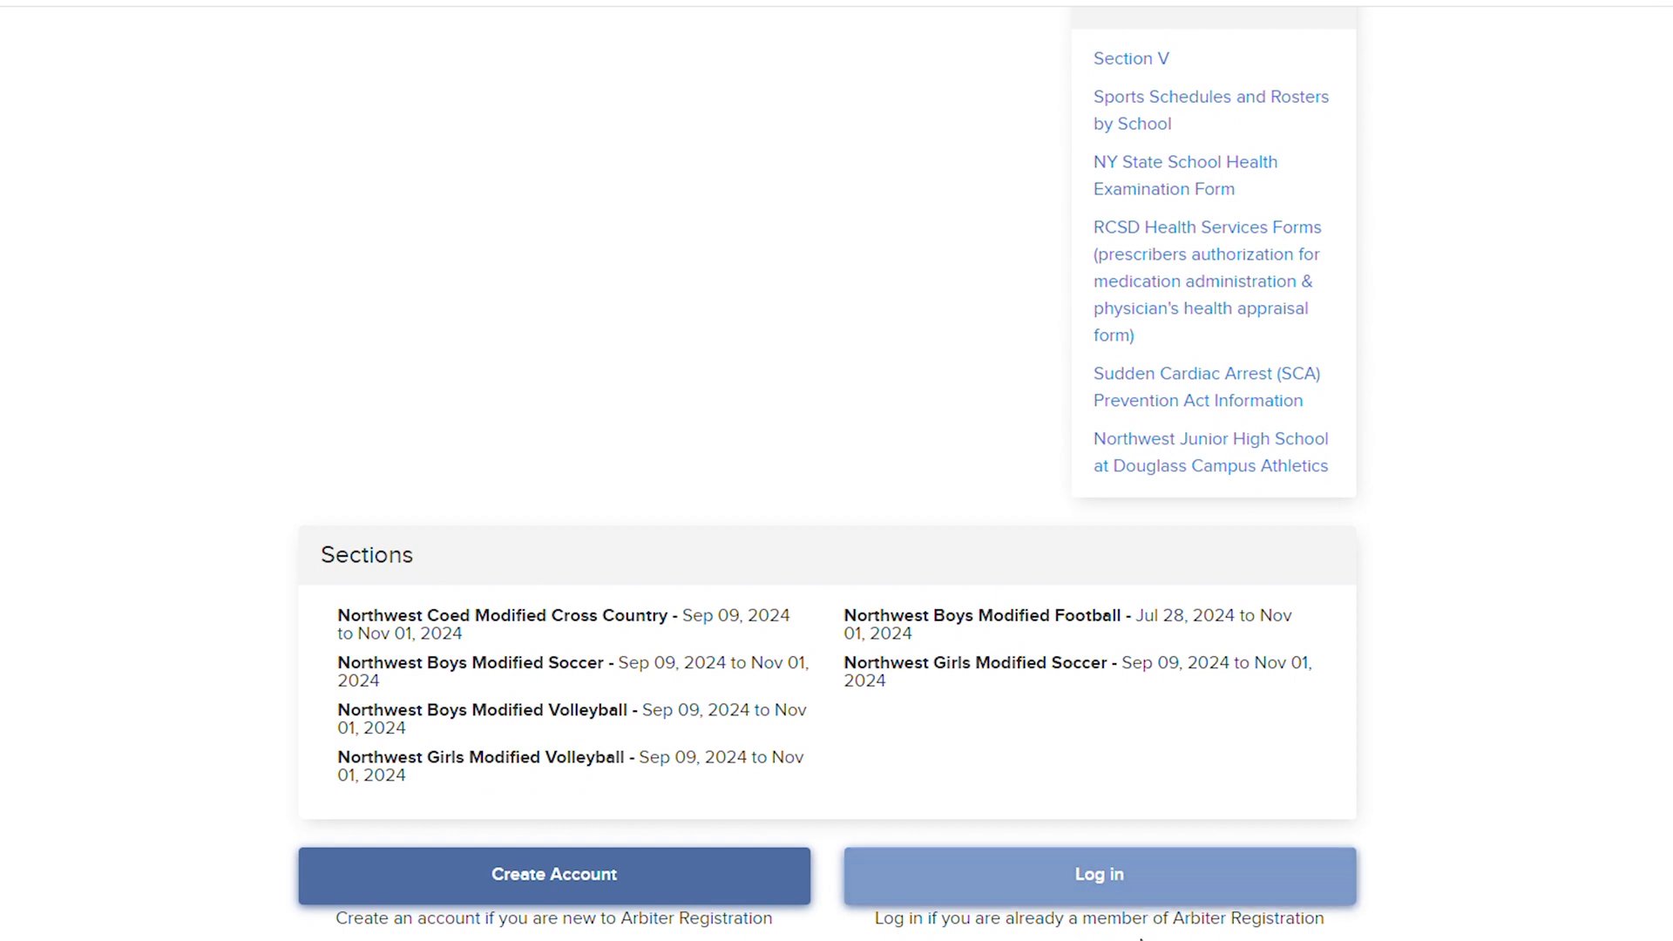
- Start a new account and enter the parent's first name, last name and e-mail address
left_click(526, 888)
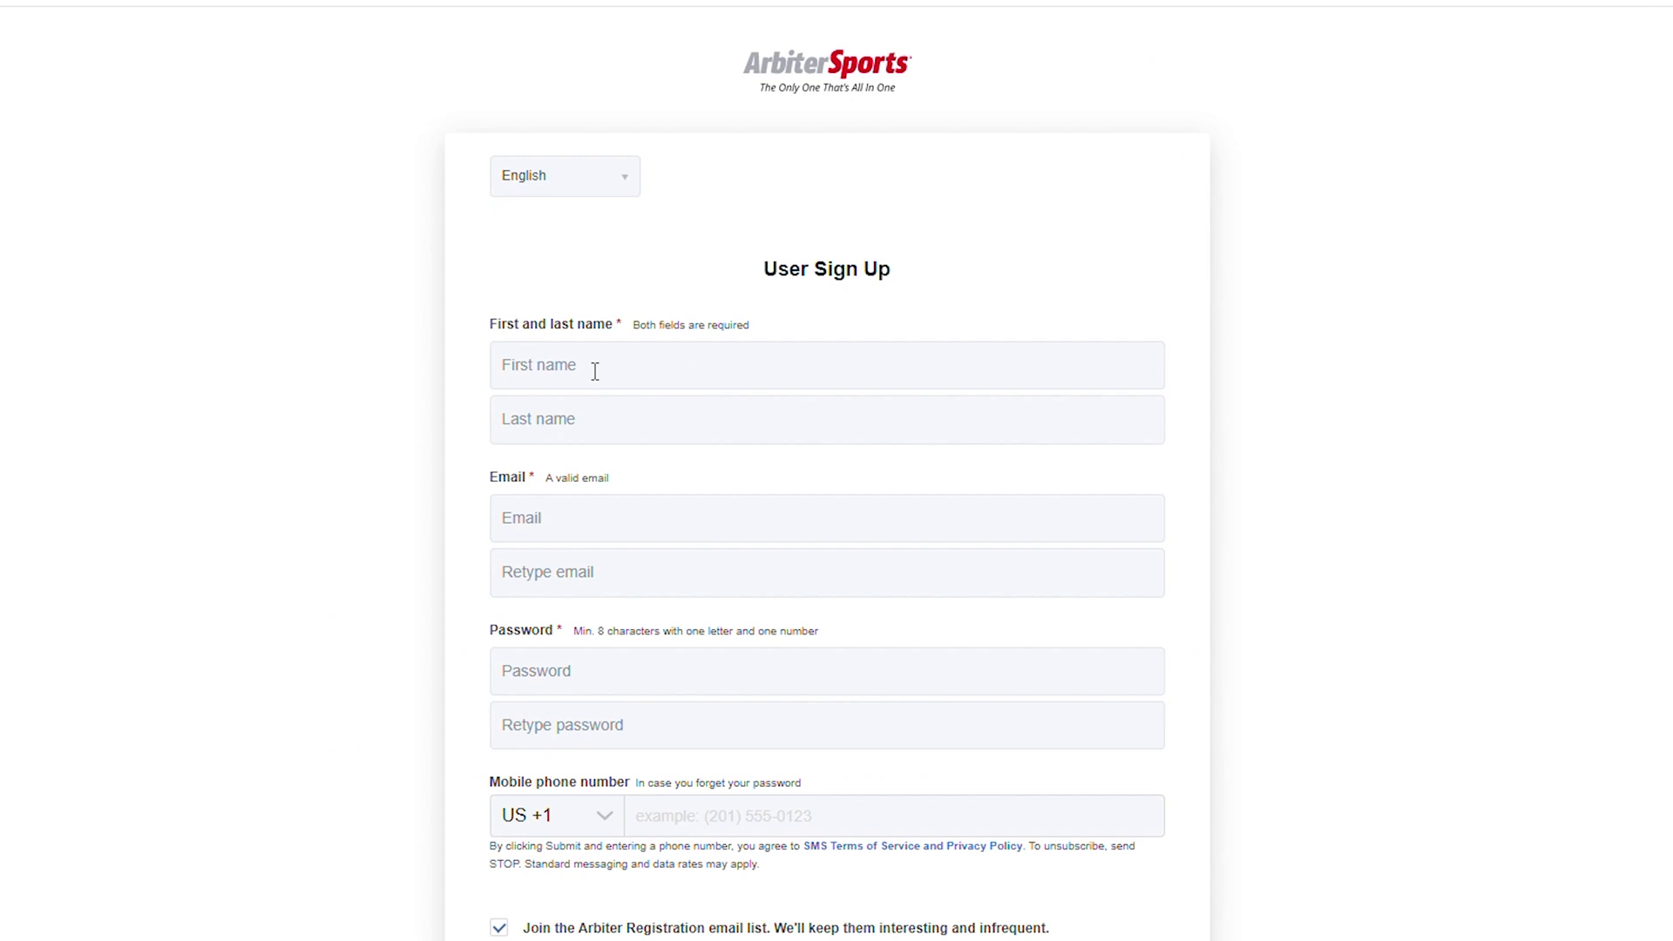
left_click(594, 365)
type("John")
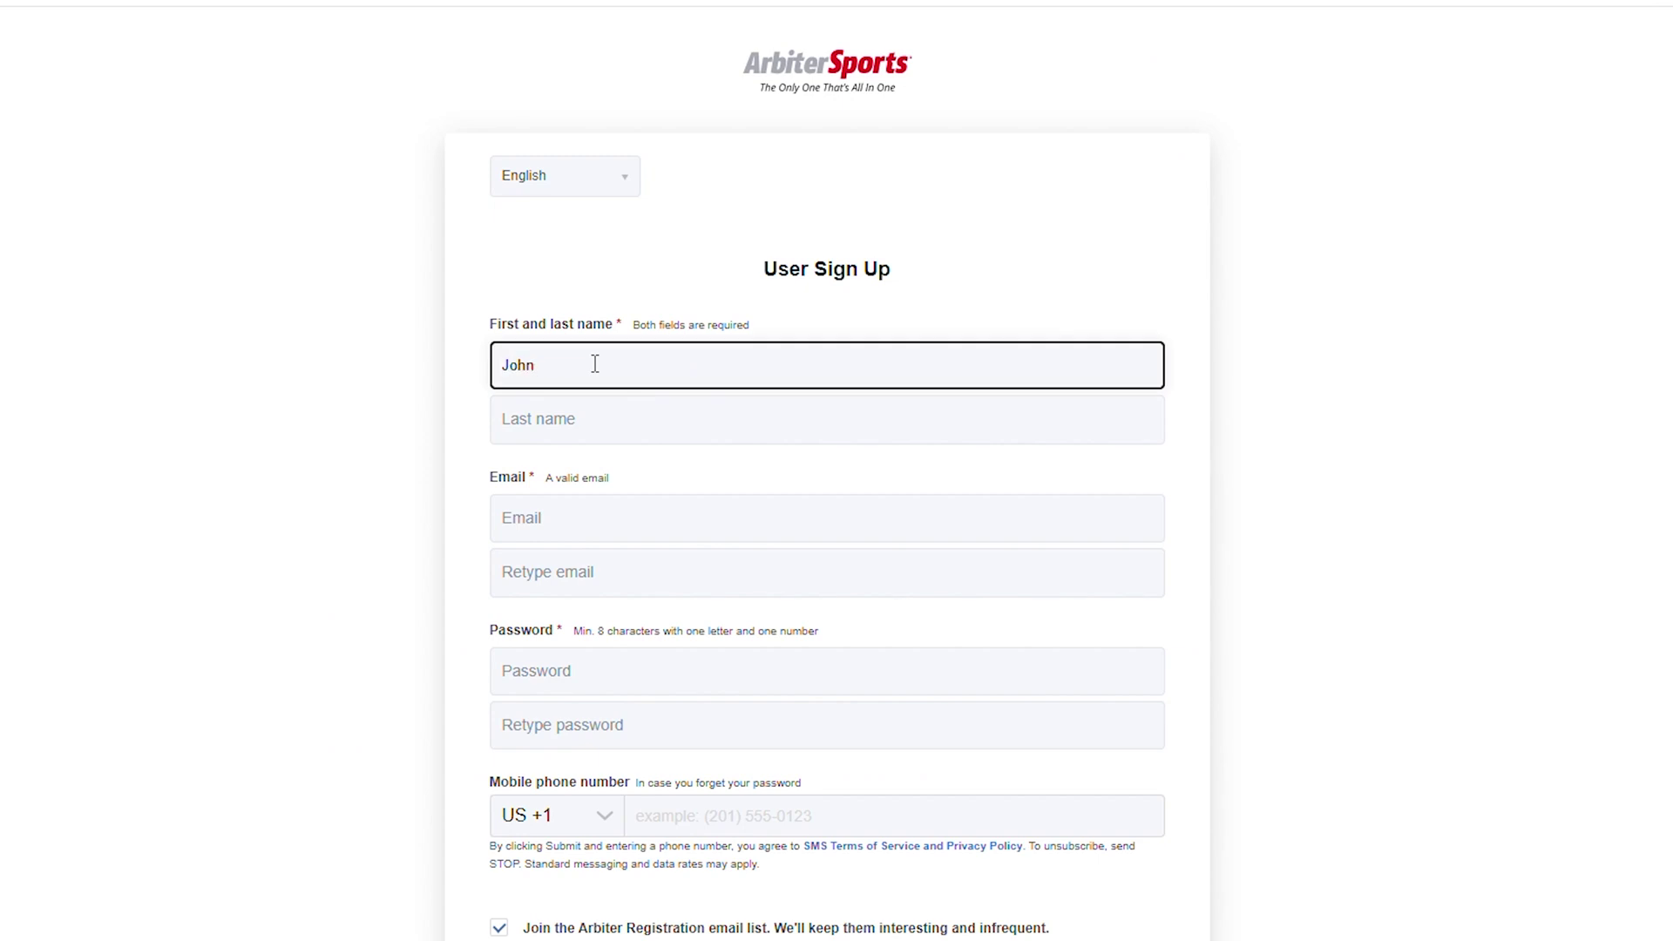
key("Tab")
type("Smith")
key("Tab")
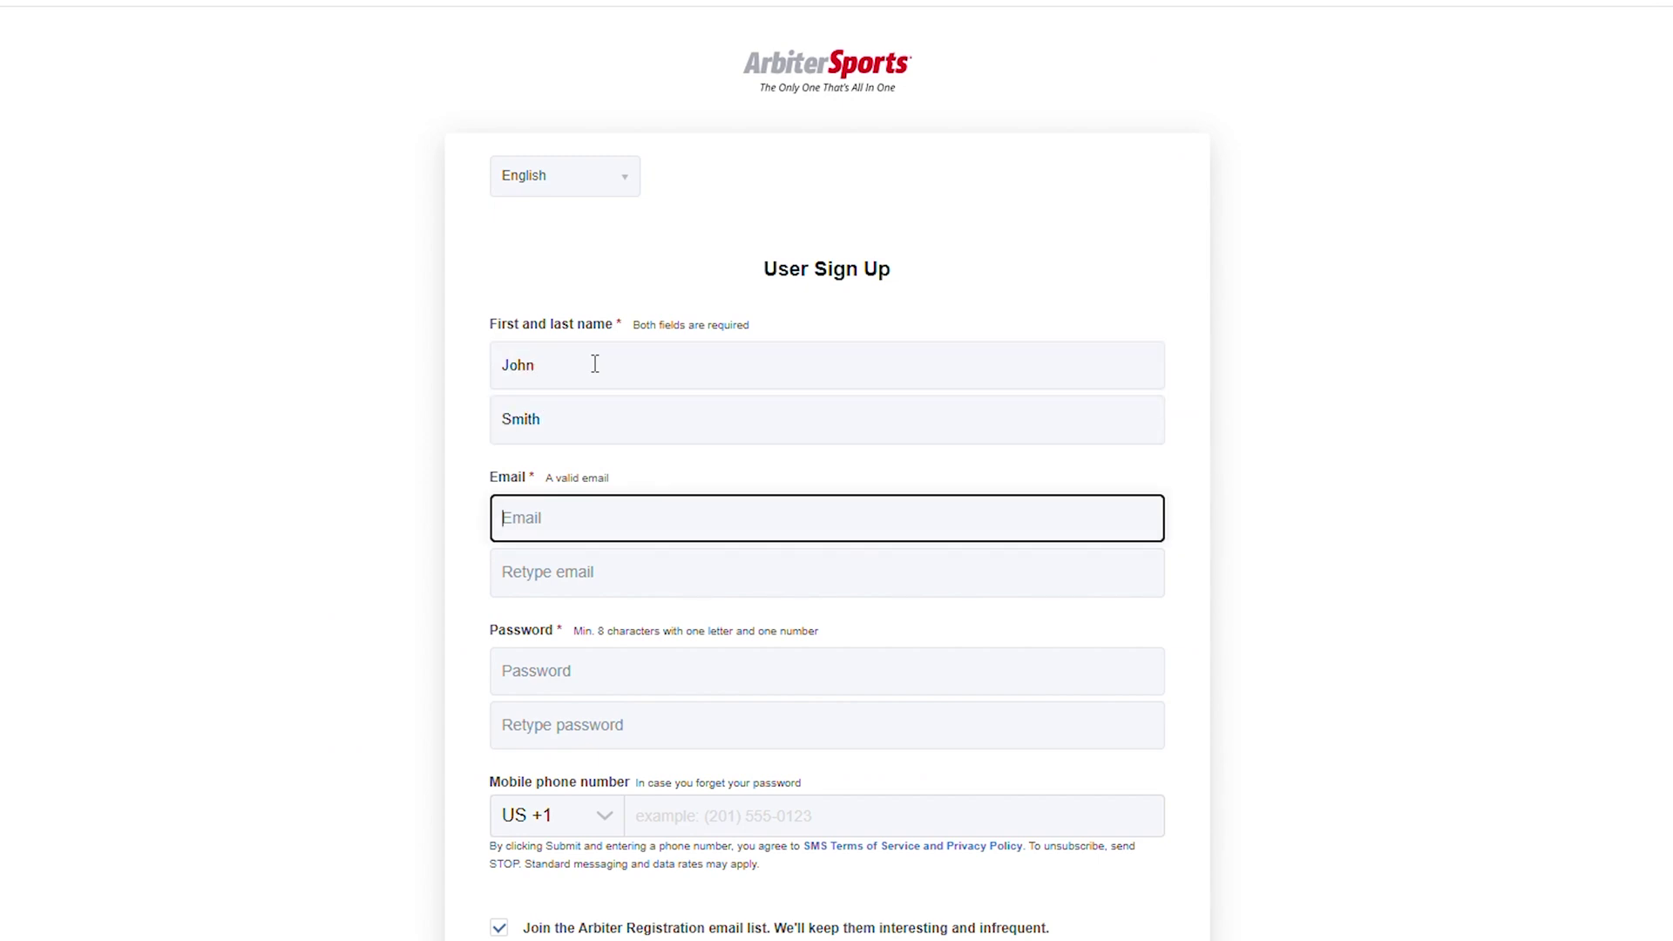
key("Tab")
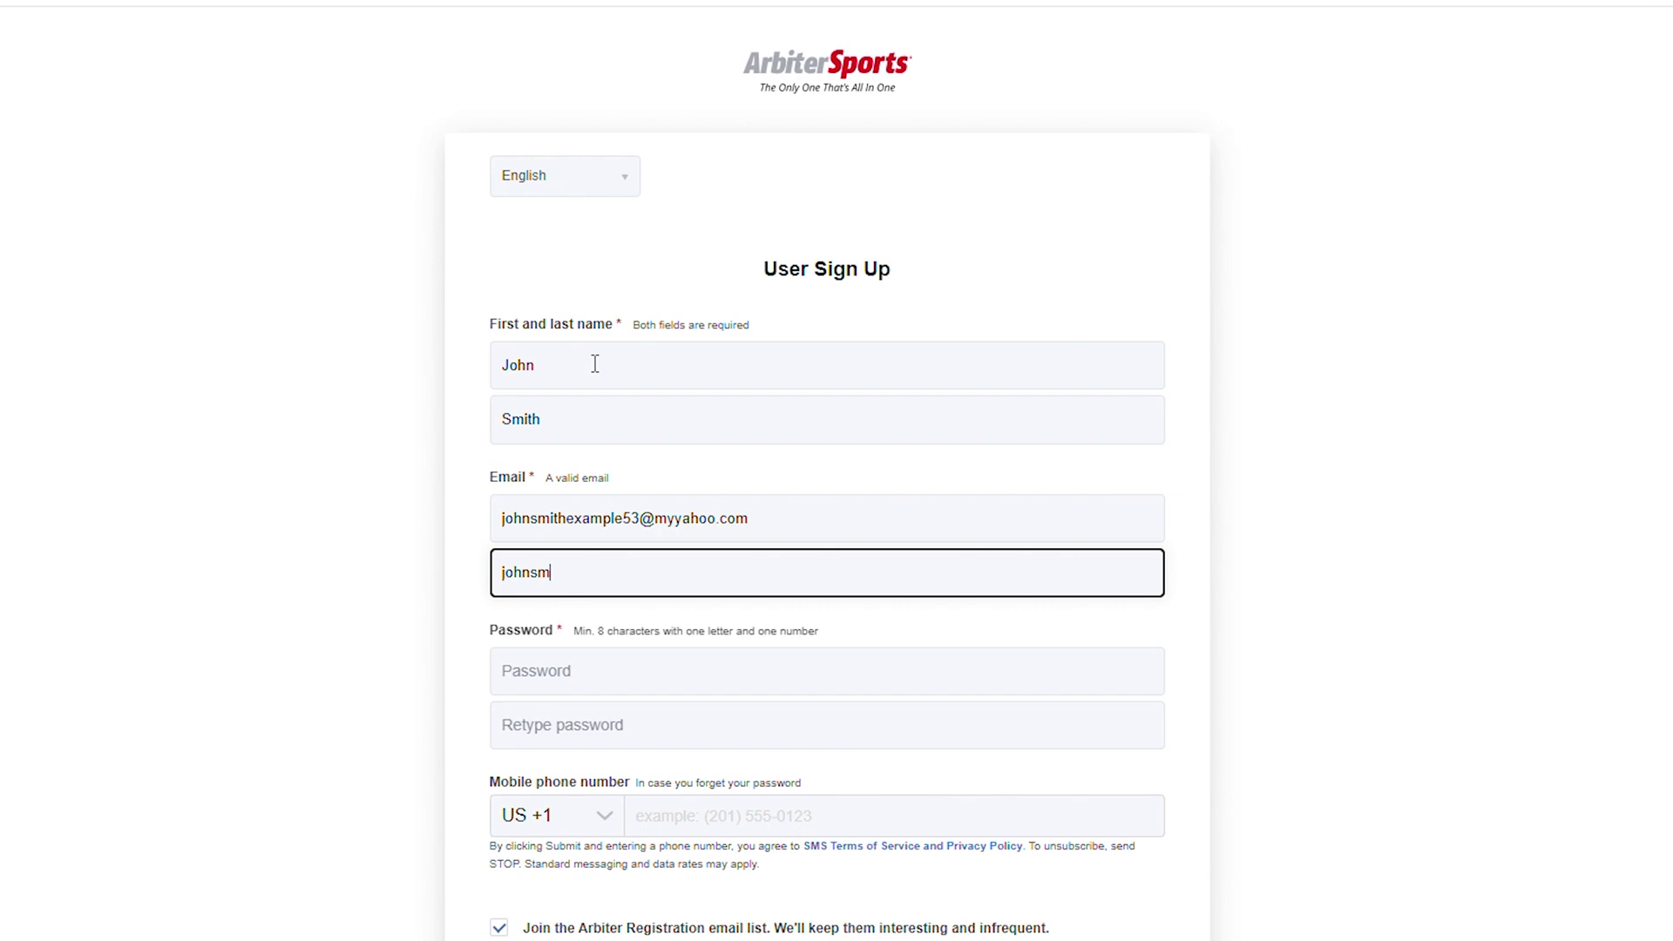
key("Tab")
- Enter and confirm the account password, accept the terms of service, and submit the sign-up
type("••••••••••••")
key("Tab")
type("••••••••••••")
scroll(593, 332, "down", 2)
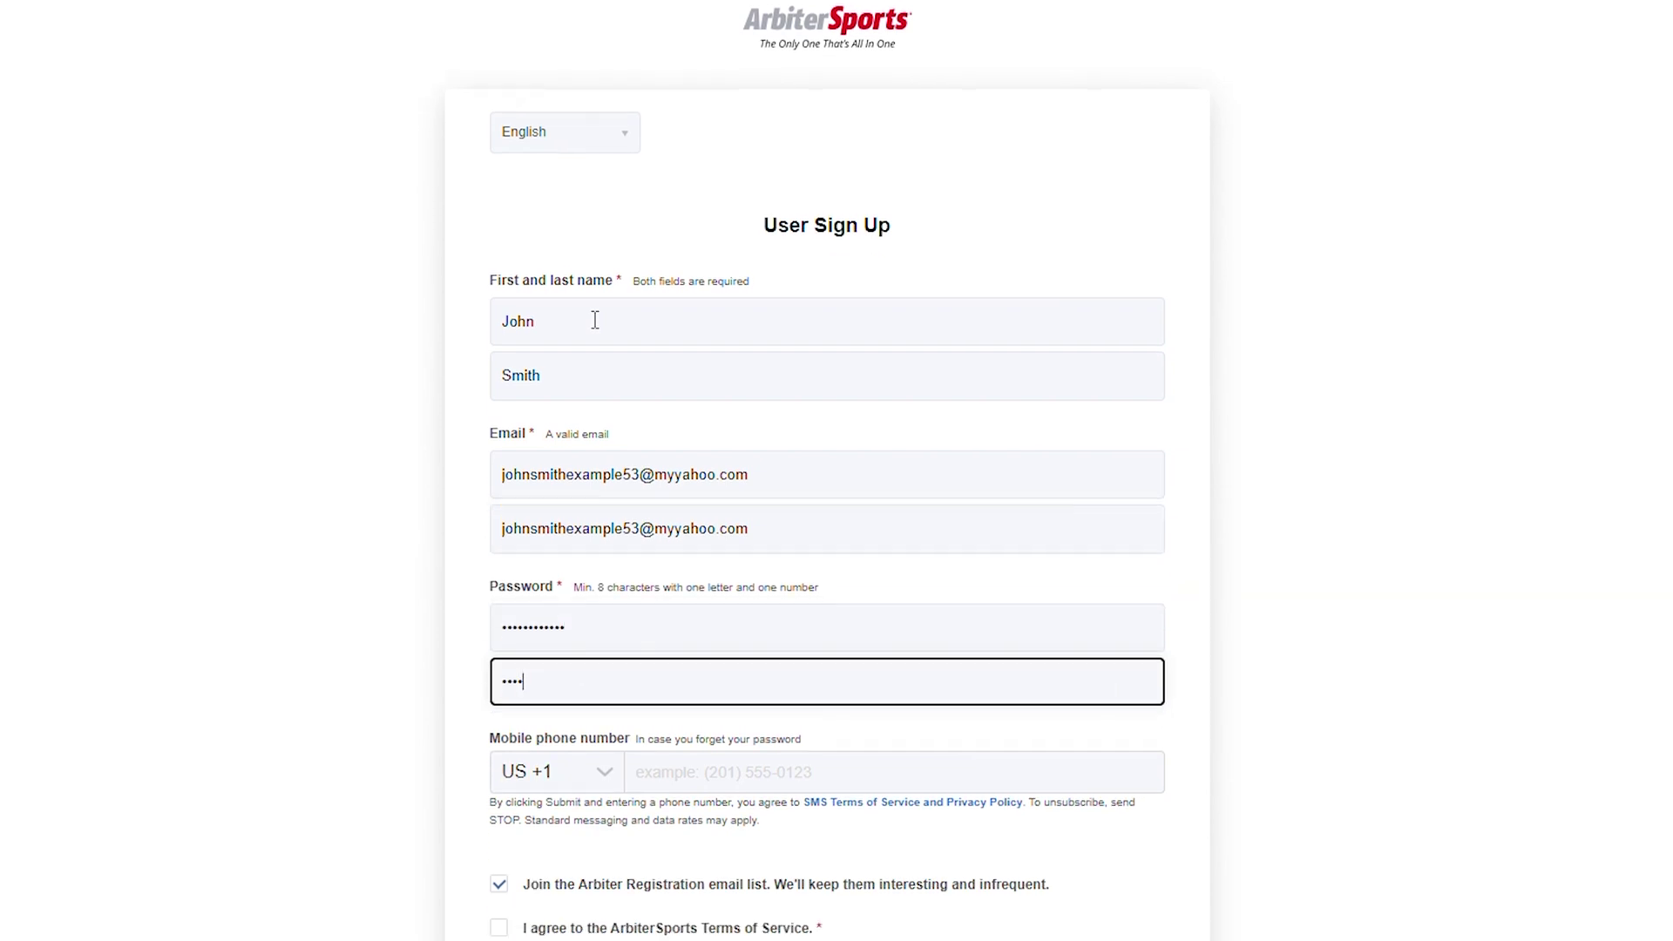
left_click(499, 843)
scroll(519, 843, "down", 3)
left_click(1115, 760)
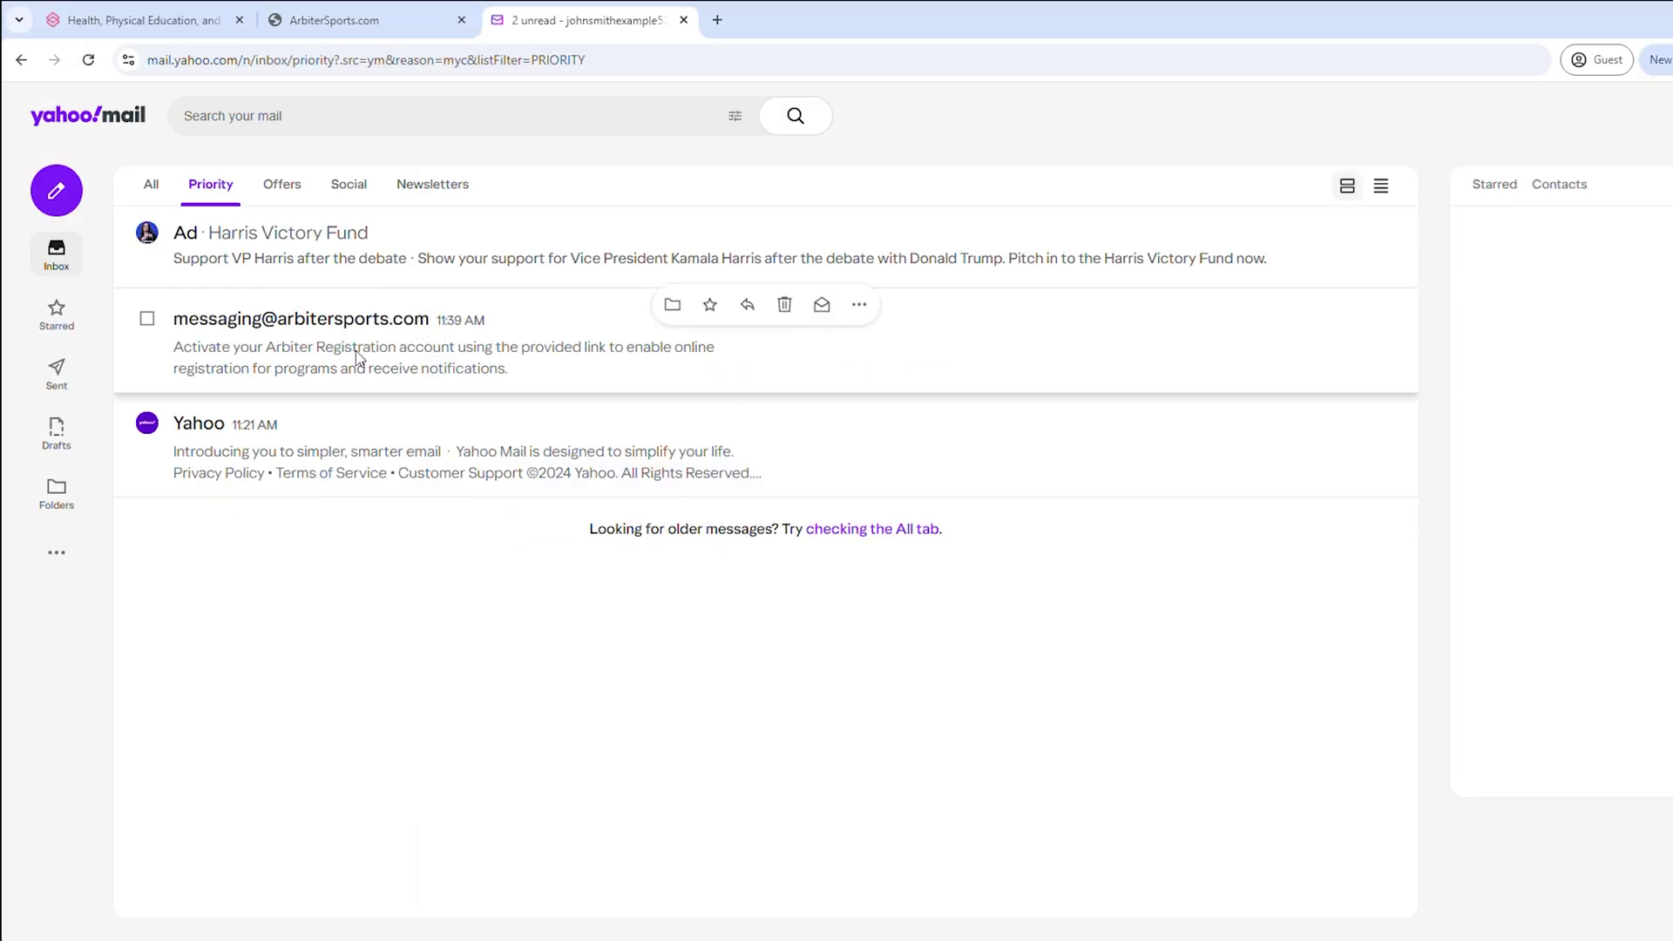
- Open the ArbiterSports welcome email in Yahoo Mail and follow its activation link
left_click(357, 353)
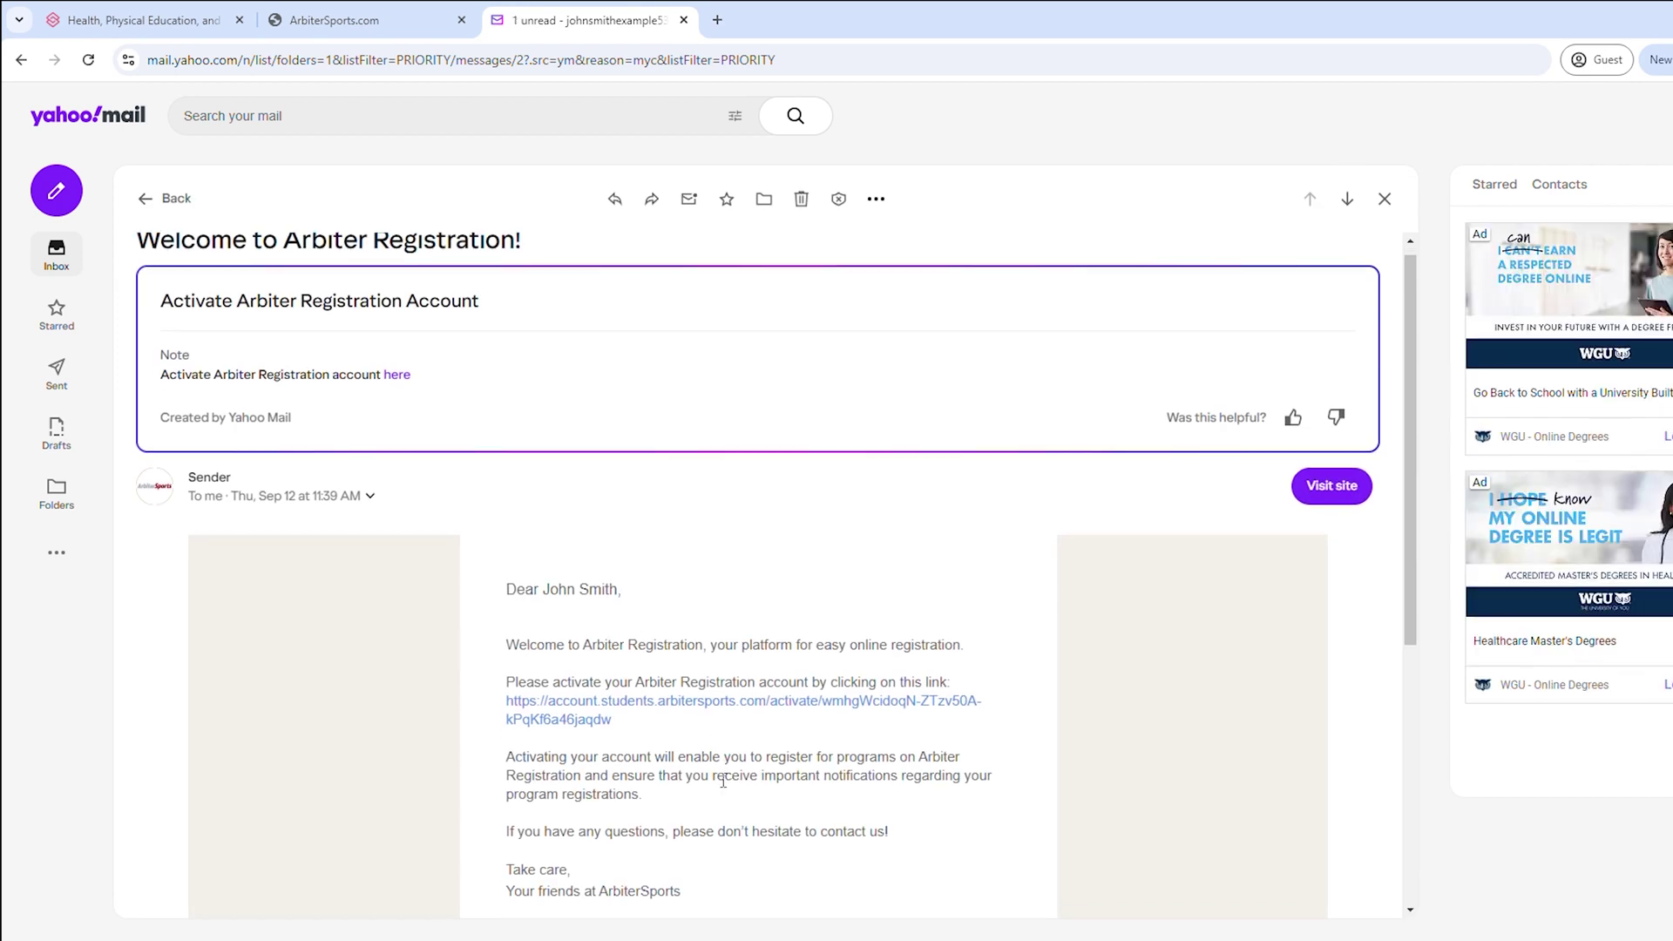
scroll(723, 767, "down", 2)
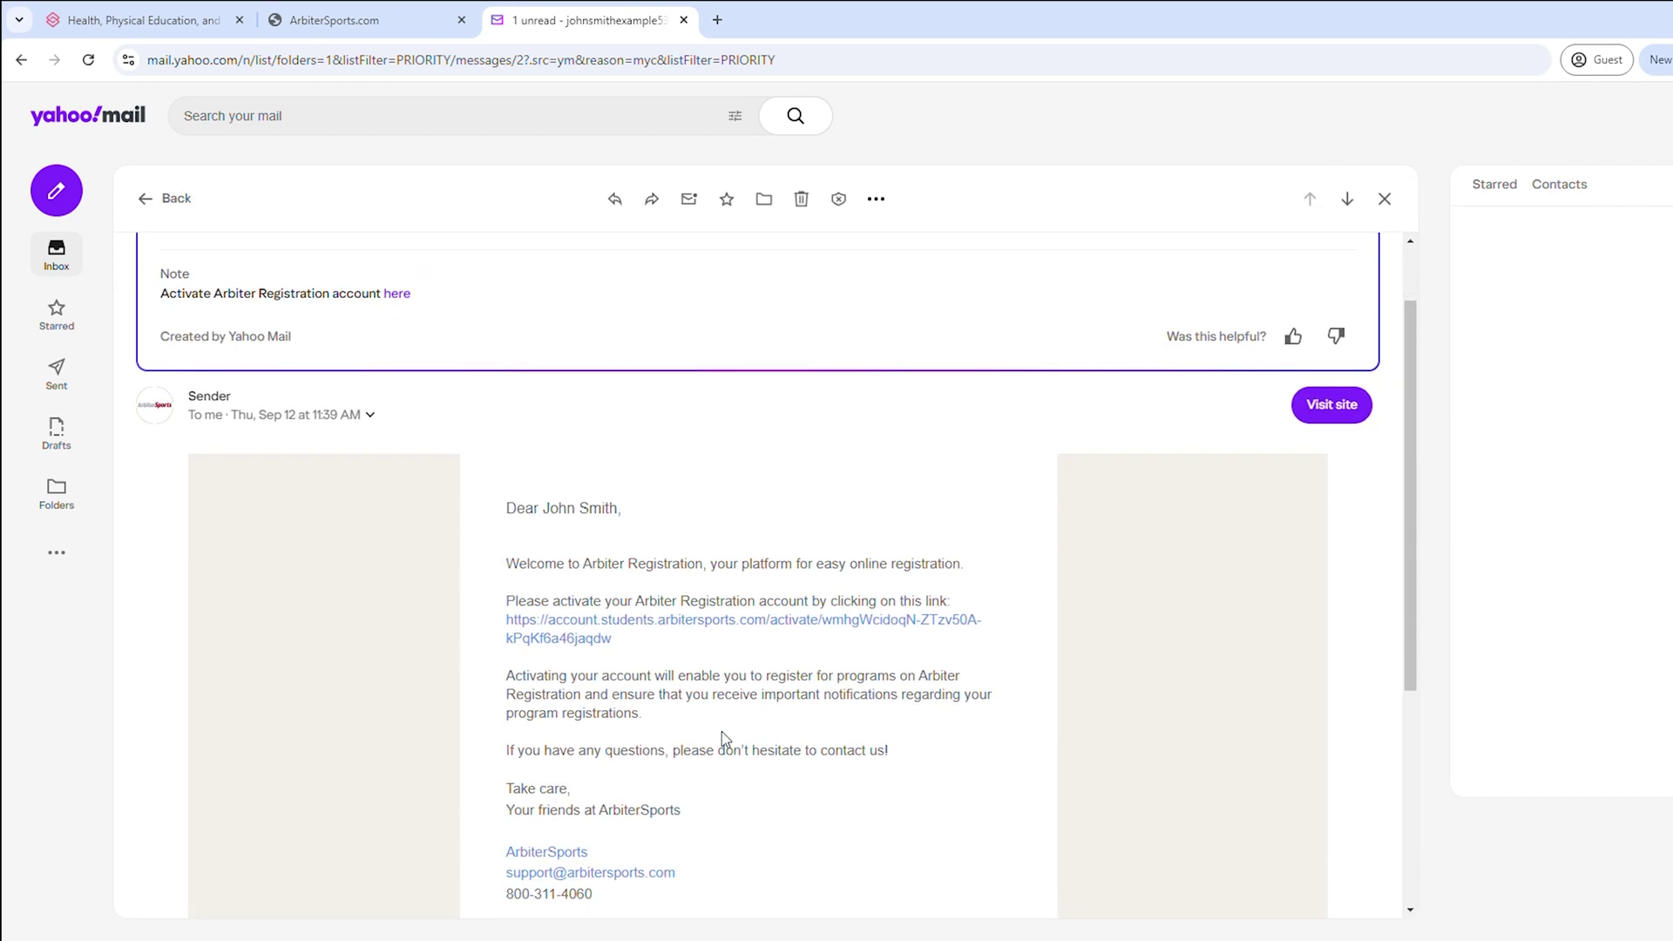
left_click(579, 626)
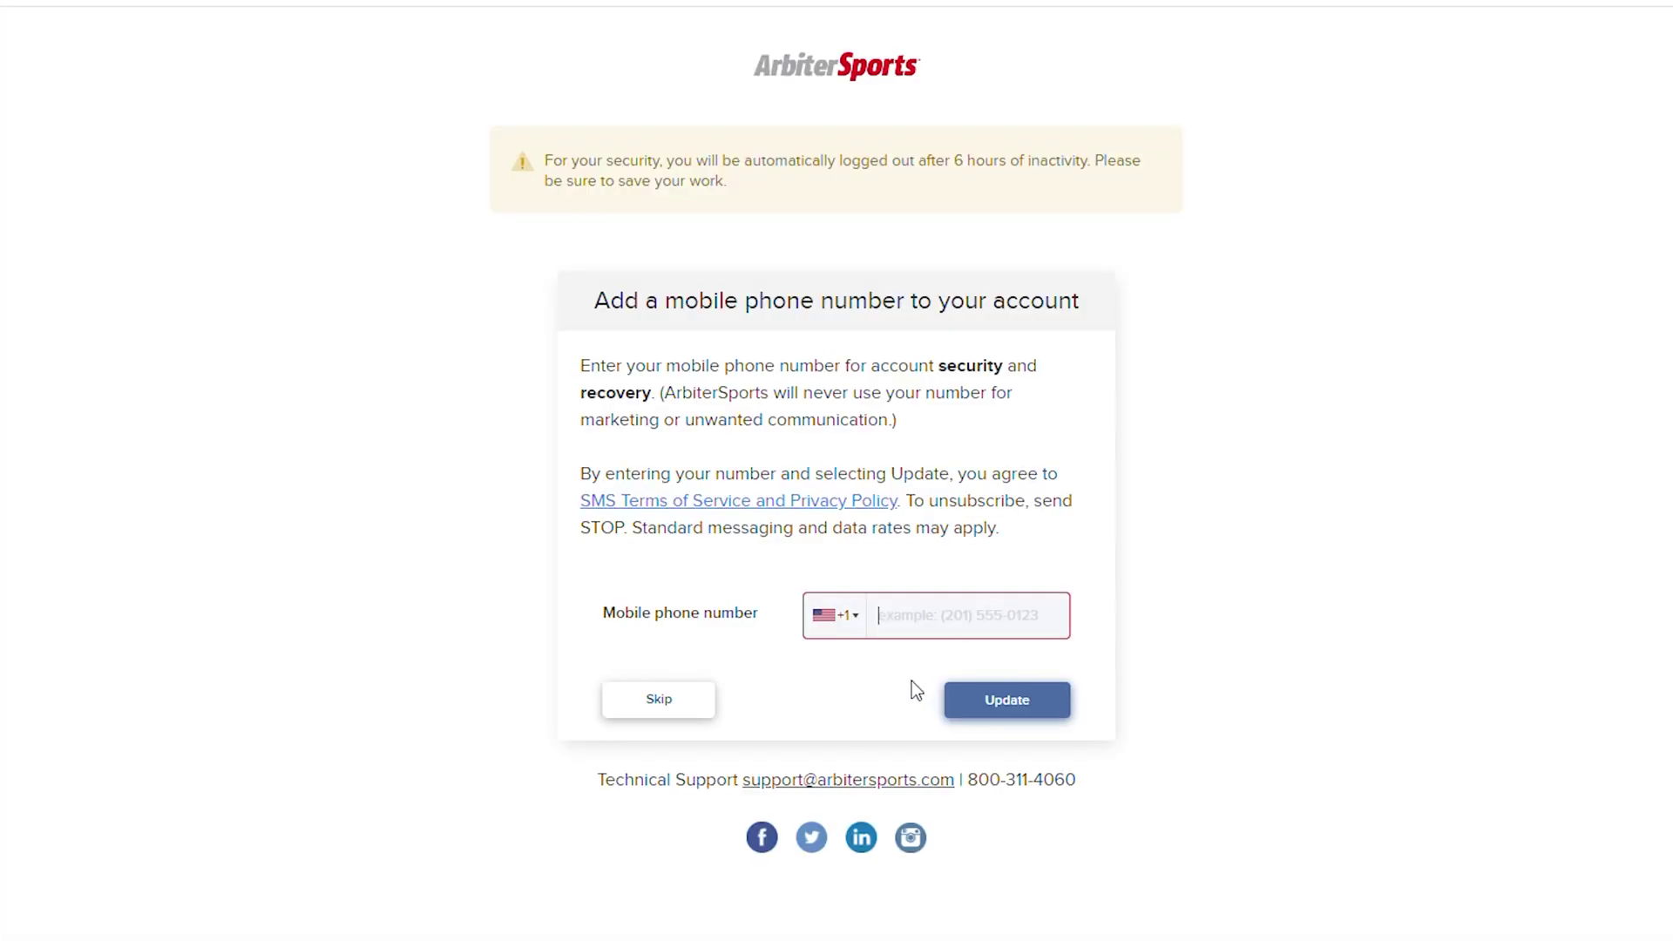
- Skip adding a mobile number and enter the participant's first and last name
left_click(687, 703)
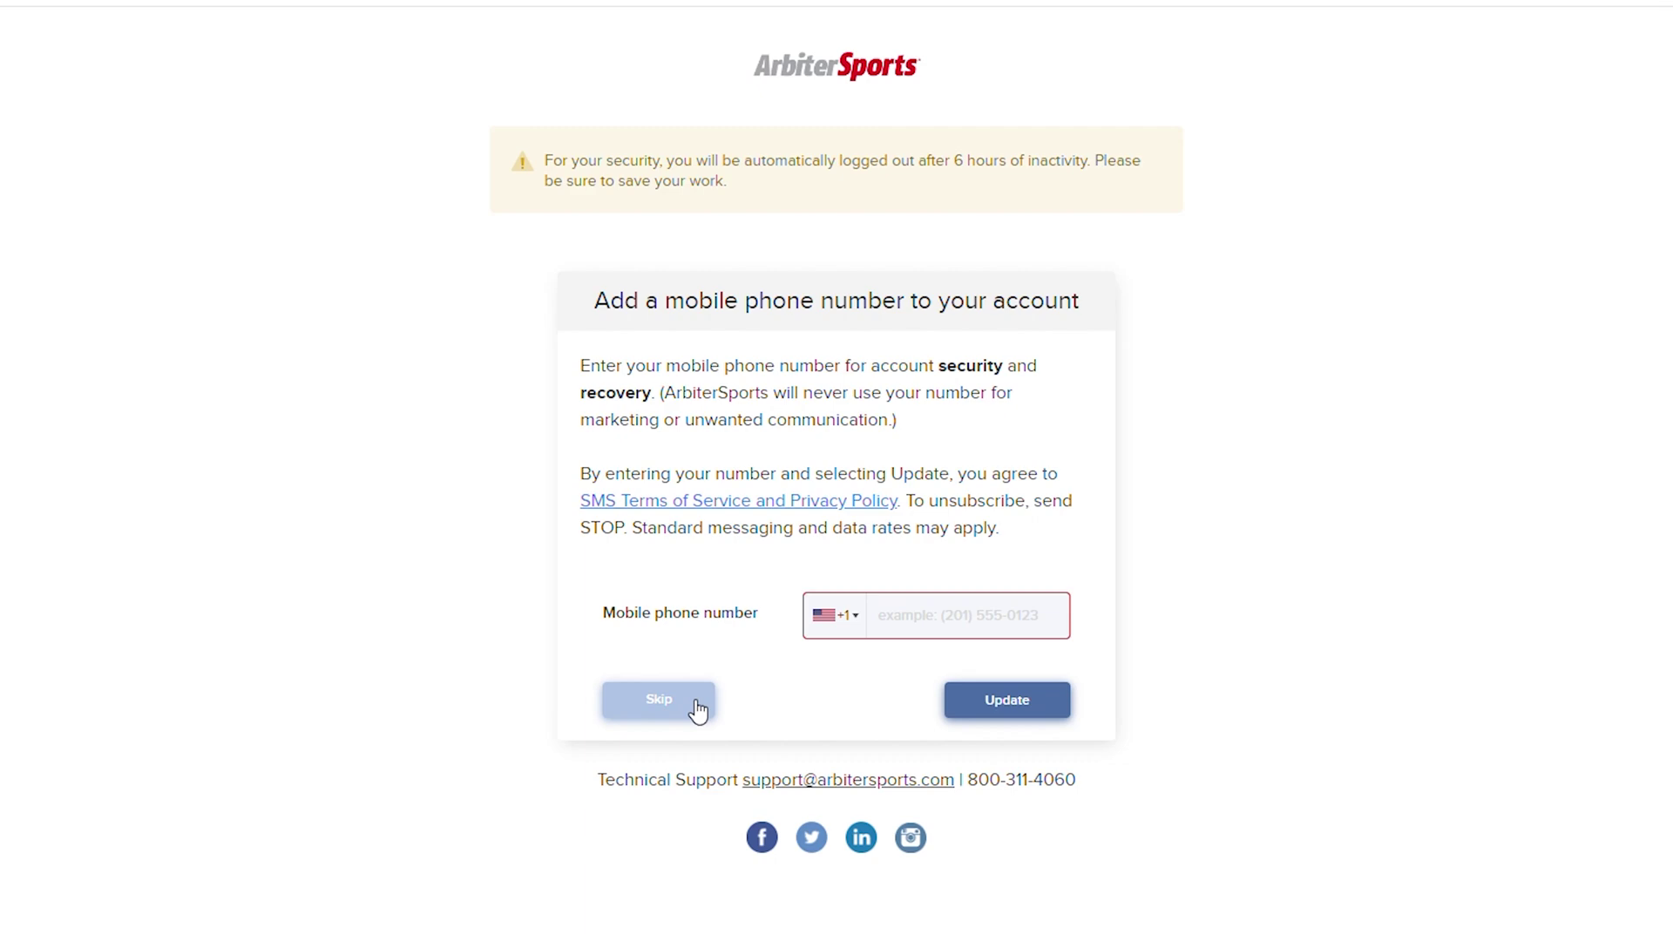
scroll(688, 703, "down", 4)
scroll(688, 703, "down", 12)
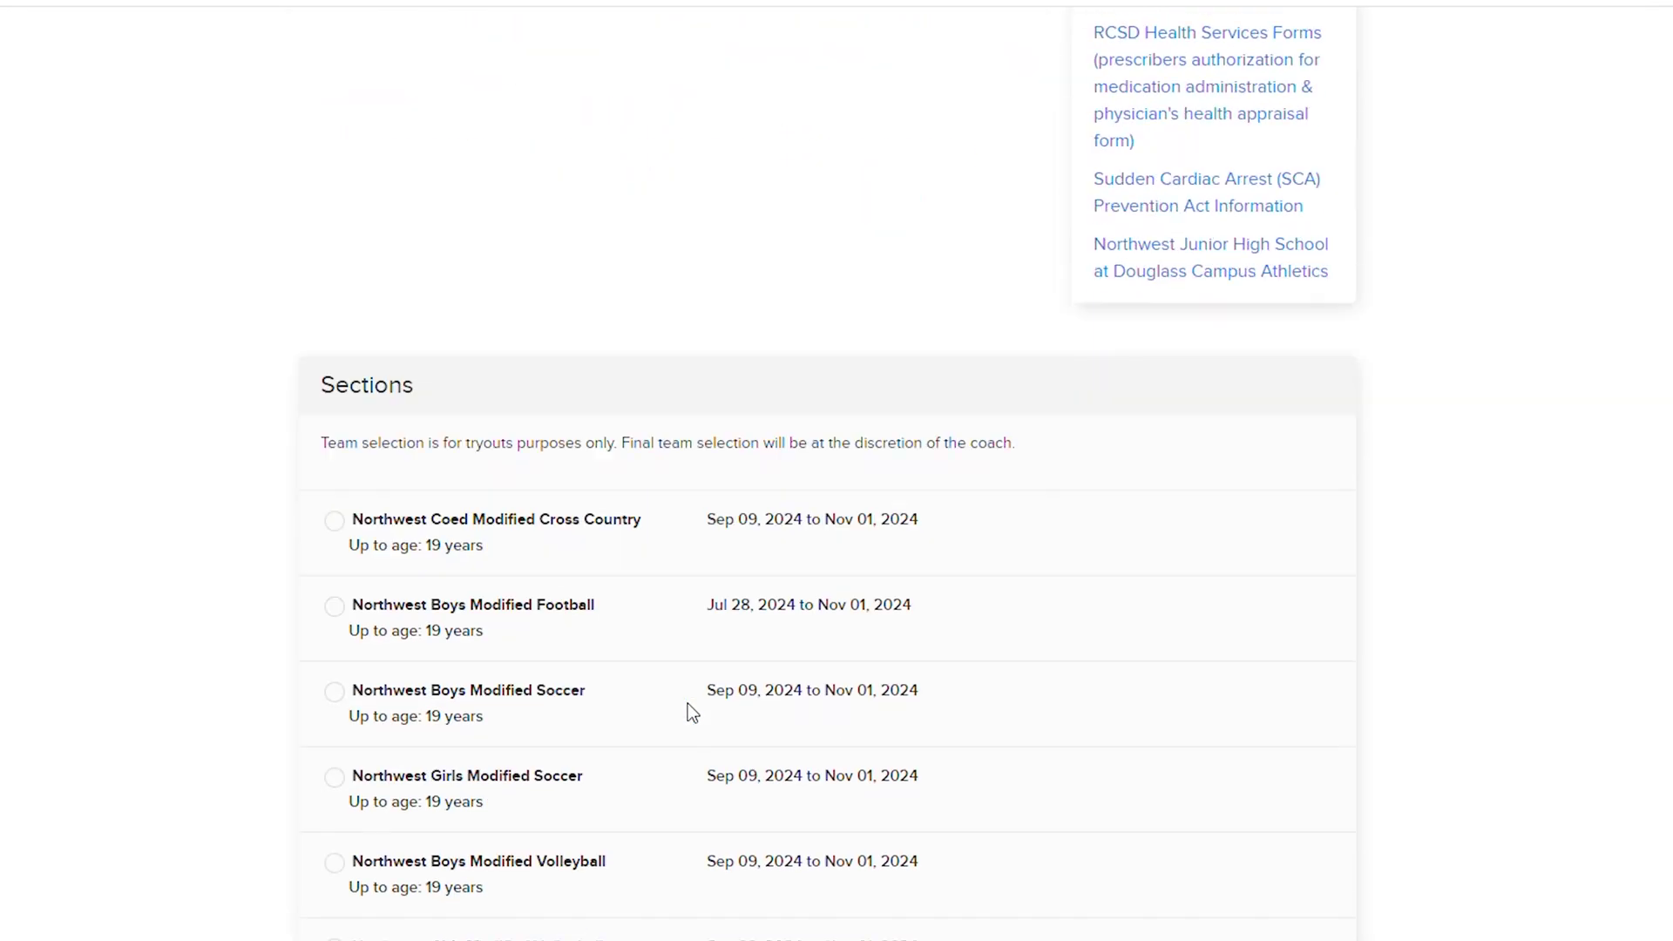
left_click(604, 608)
type("Johnny")
key("Tab")
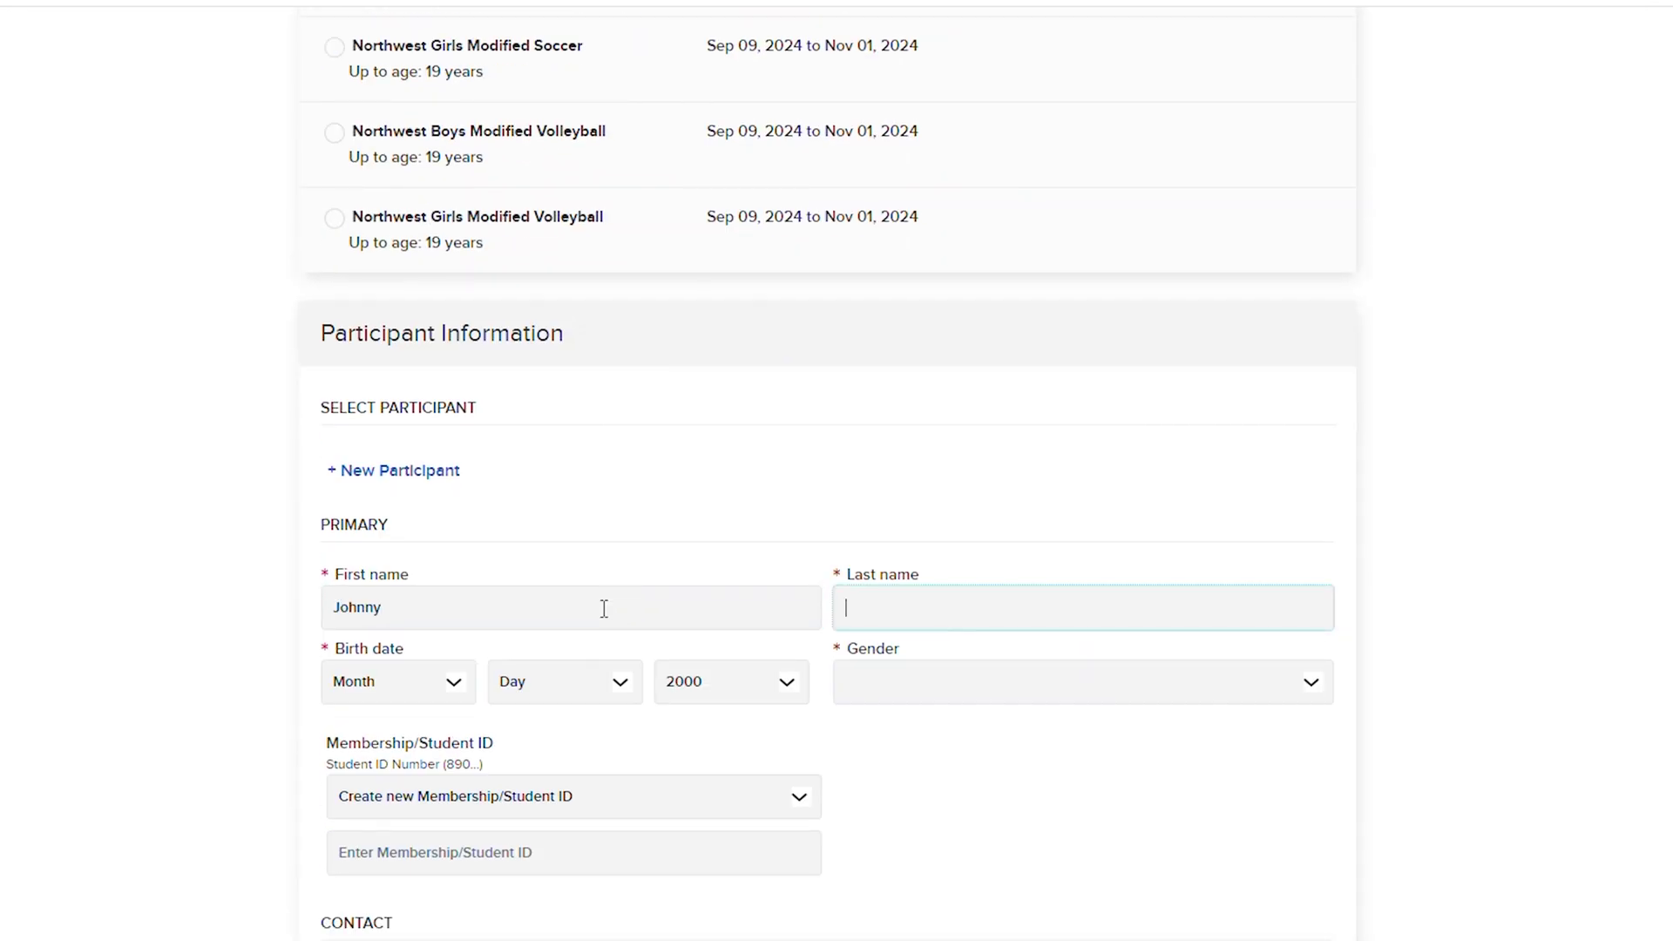
key("shift+Tab")
key("BackSpace")
type("Jake")
key("Tab")
type("Smith")
- Set the participant's birth month, day and year, and gender Male
left_click(392, 681)
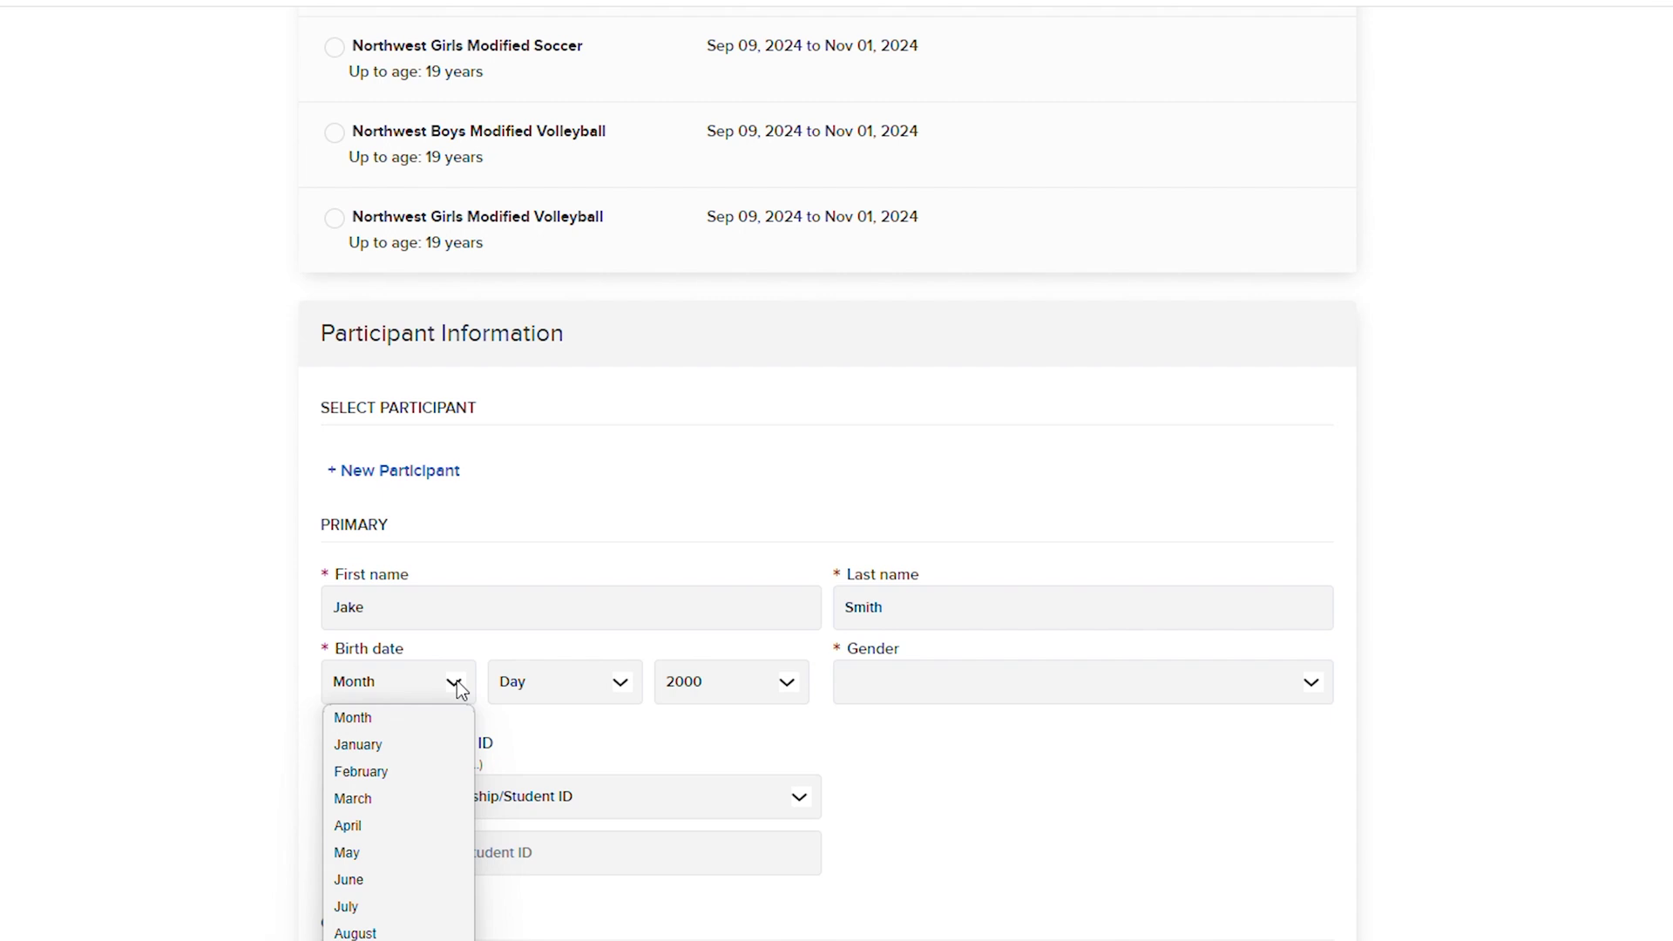
left_click(357, 770)
left_click(558, 681)
left_click(572, 545)
left_click(732, 681)
left_click(742, 485)
left_click(1081, 682)
left_click(863, 736)
left_click(665, 795)
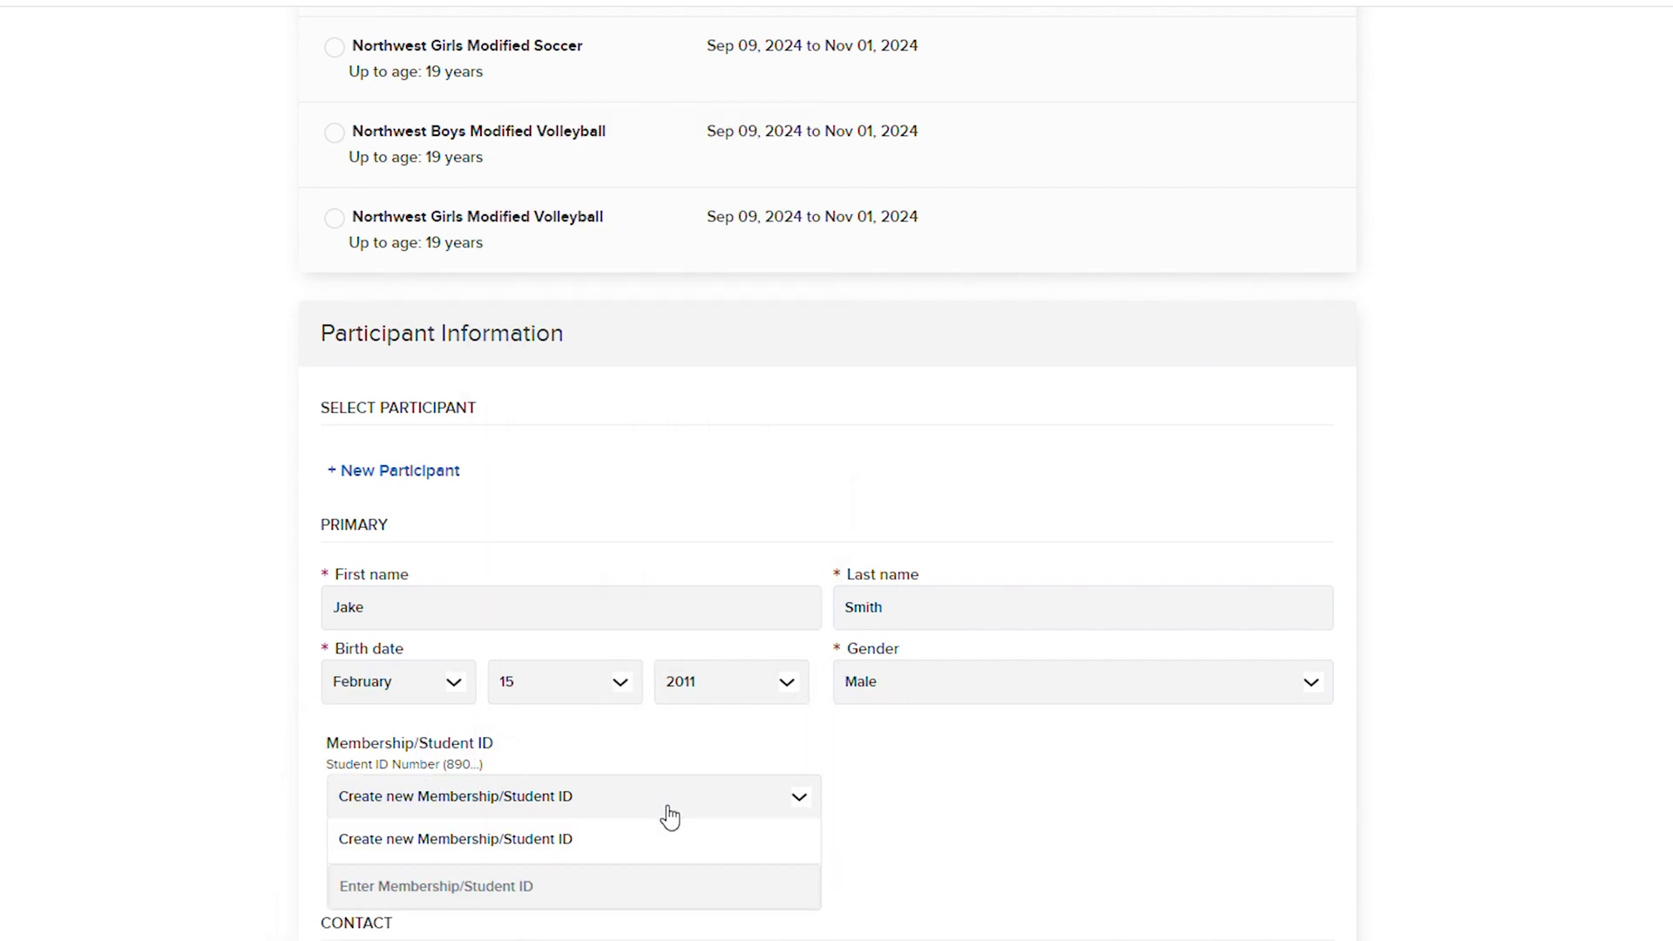
left_click(665, 836)
- Enter the participant's student ID, cell phone number and e-mail address
scroll(985, 876, "down", 1)
key("Tab")
type("890123456")
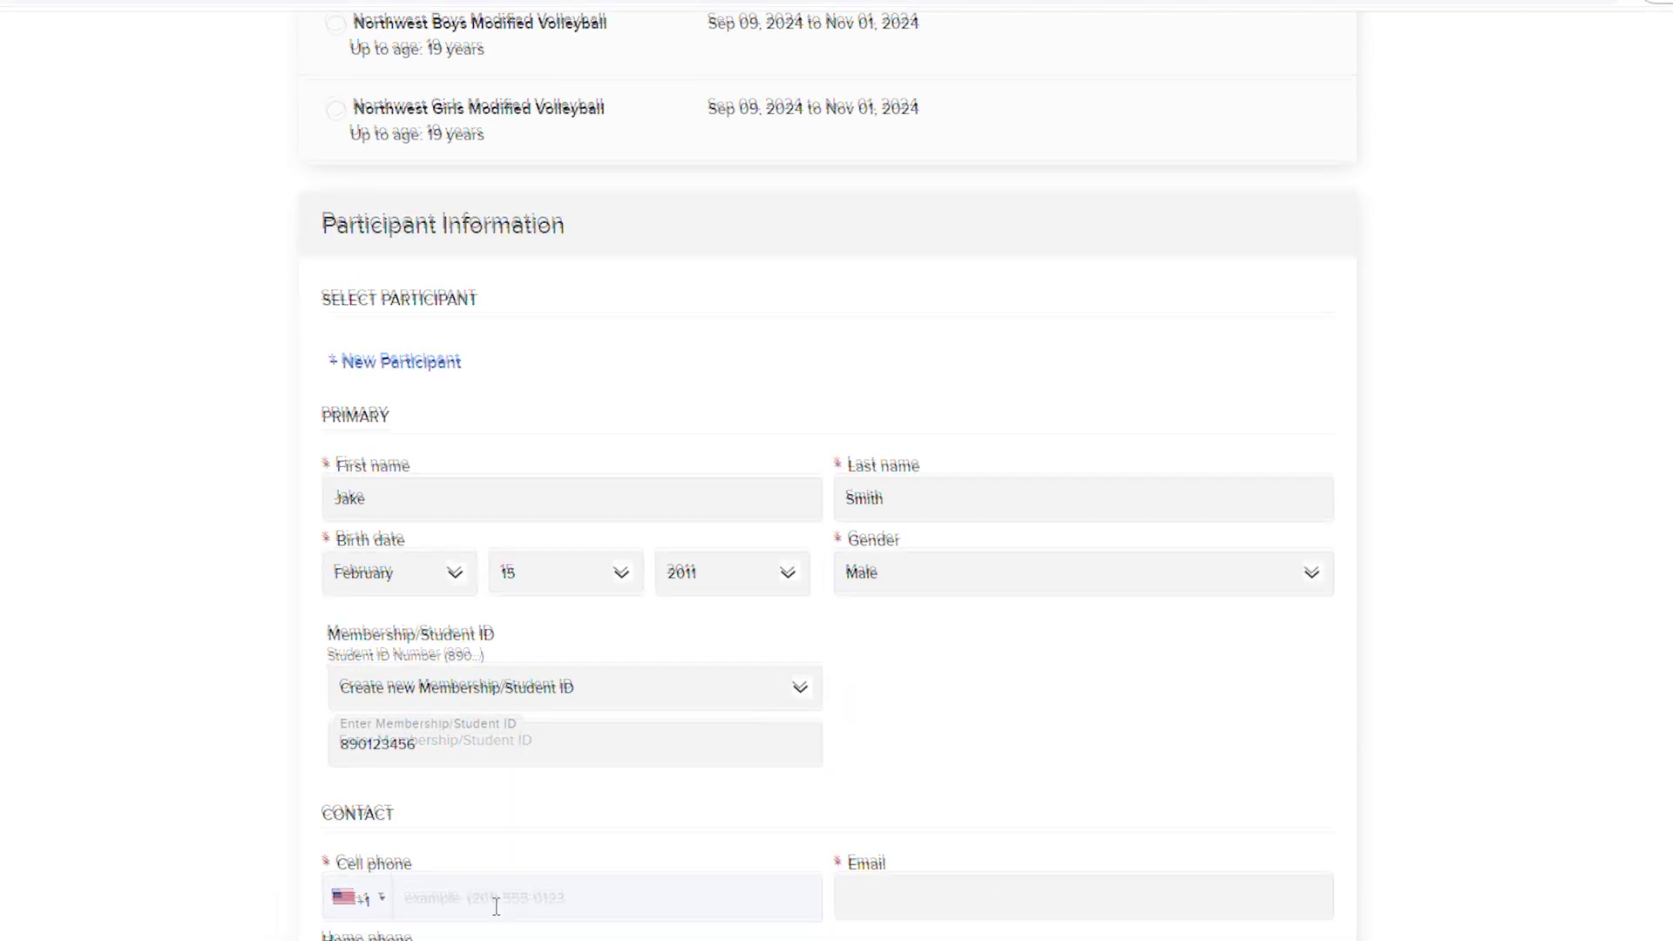
left_click(494, 903)
key("Tab")
- Set graduation year 2027, the school attended, date of last physical and date entered grade 9
scroll(496, 907, "down", 4)
left_click(511, 770)
type("2027")
left_click(1081, 848)
left_click(374, 848)
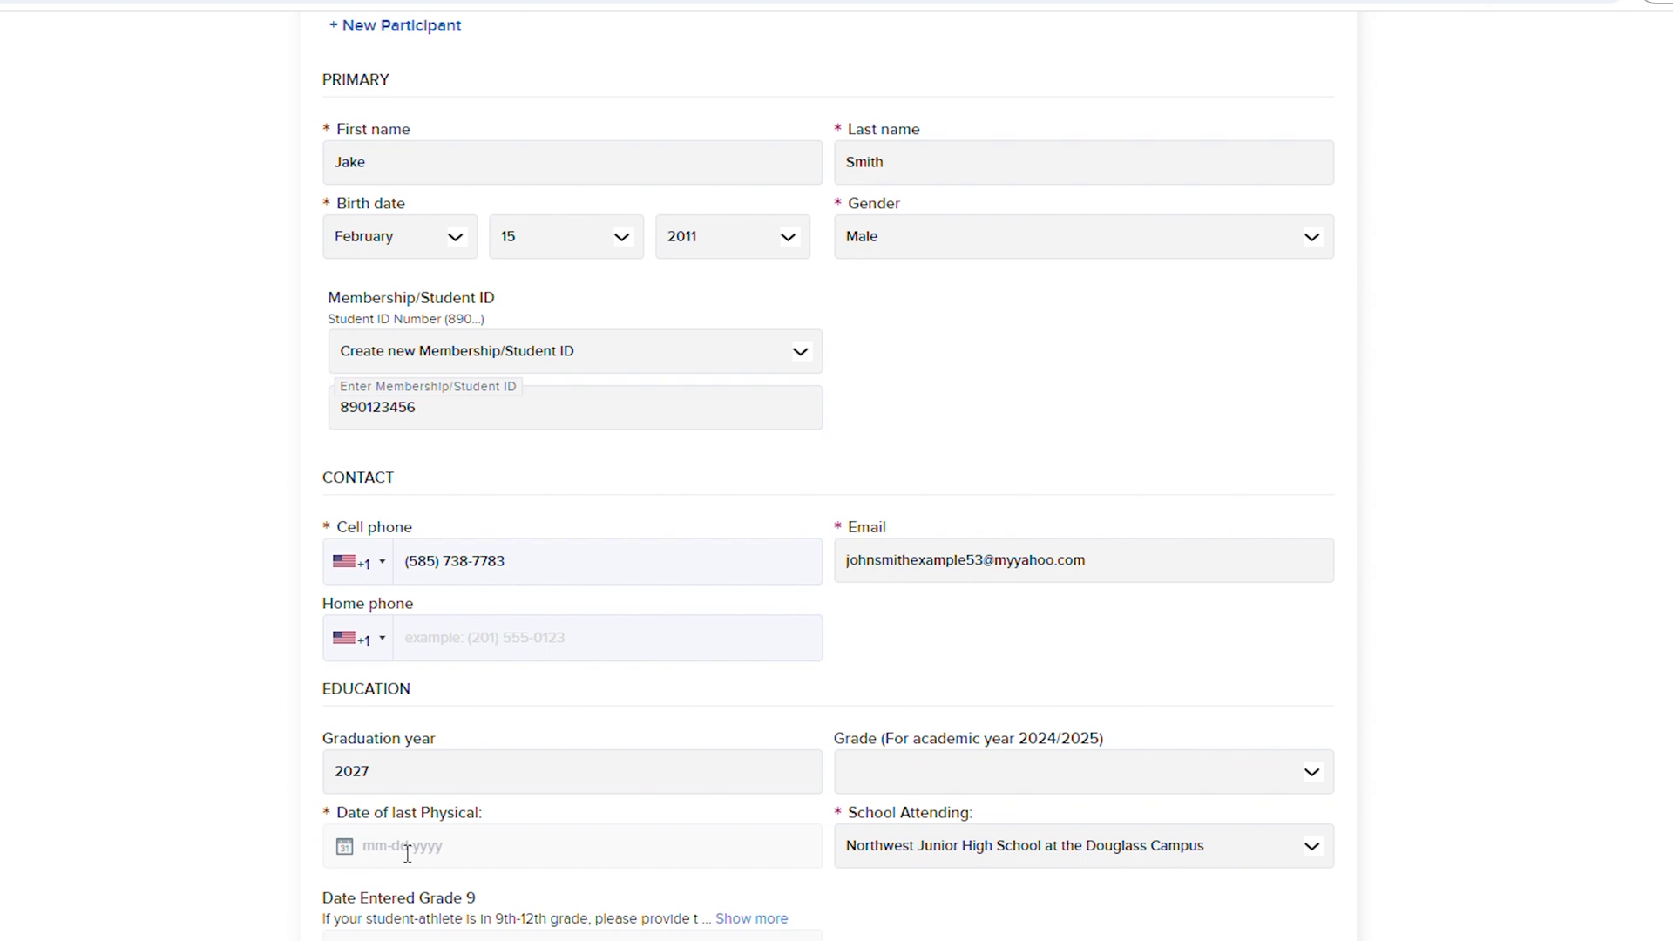
left_click(531, 911)
scroll(452, 726, "down", 2)
scroll(452, 726, "down", 3)
- Fill in the home street address, city, state and zip, plus the guardian's cell phone and e-mail
left_click(467, 609)
type("111 Example Ave")
left_click(467, 692)
type("Rochester")
left_click(927, 698)
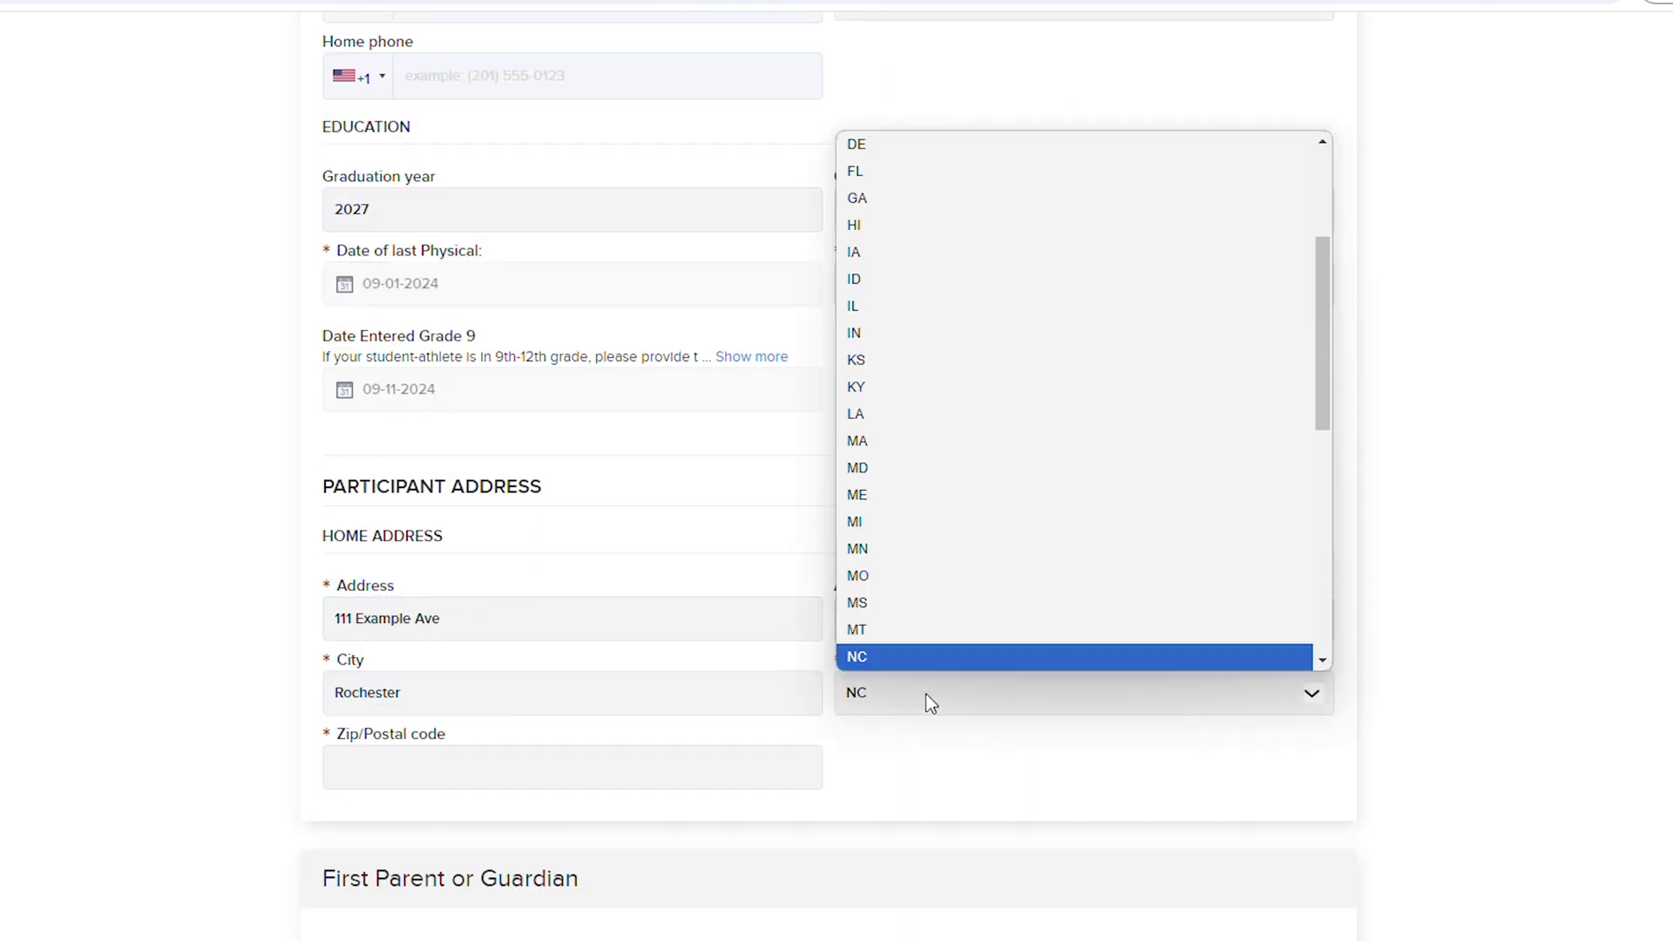
left_click(467, 766)
type("14612")
left_click(554, 723)
left_click(896, 722)
- Enter the first emergency contact's name and phone as Parent, and make the second contact a Relative
scroll(901, 721, "down", 7)
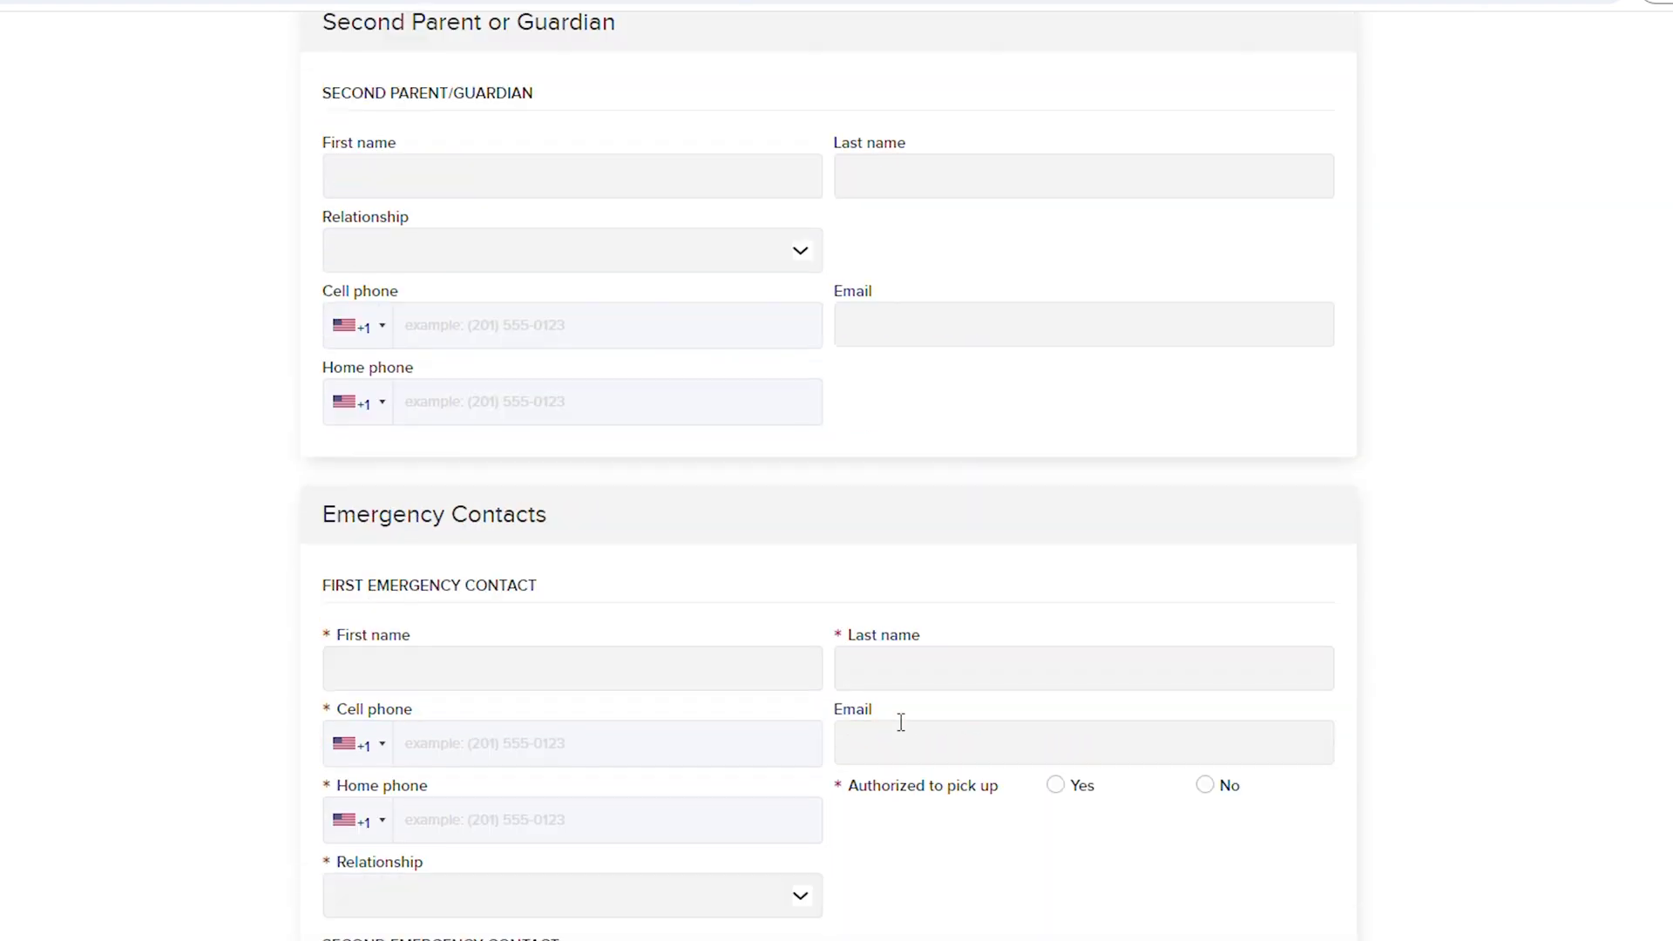
left_click(514, 669)
type("John")
left_click(1080, 669)
type("Smith")
left_click(610, 742)
left_click(551, 894)
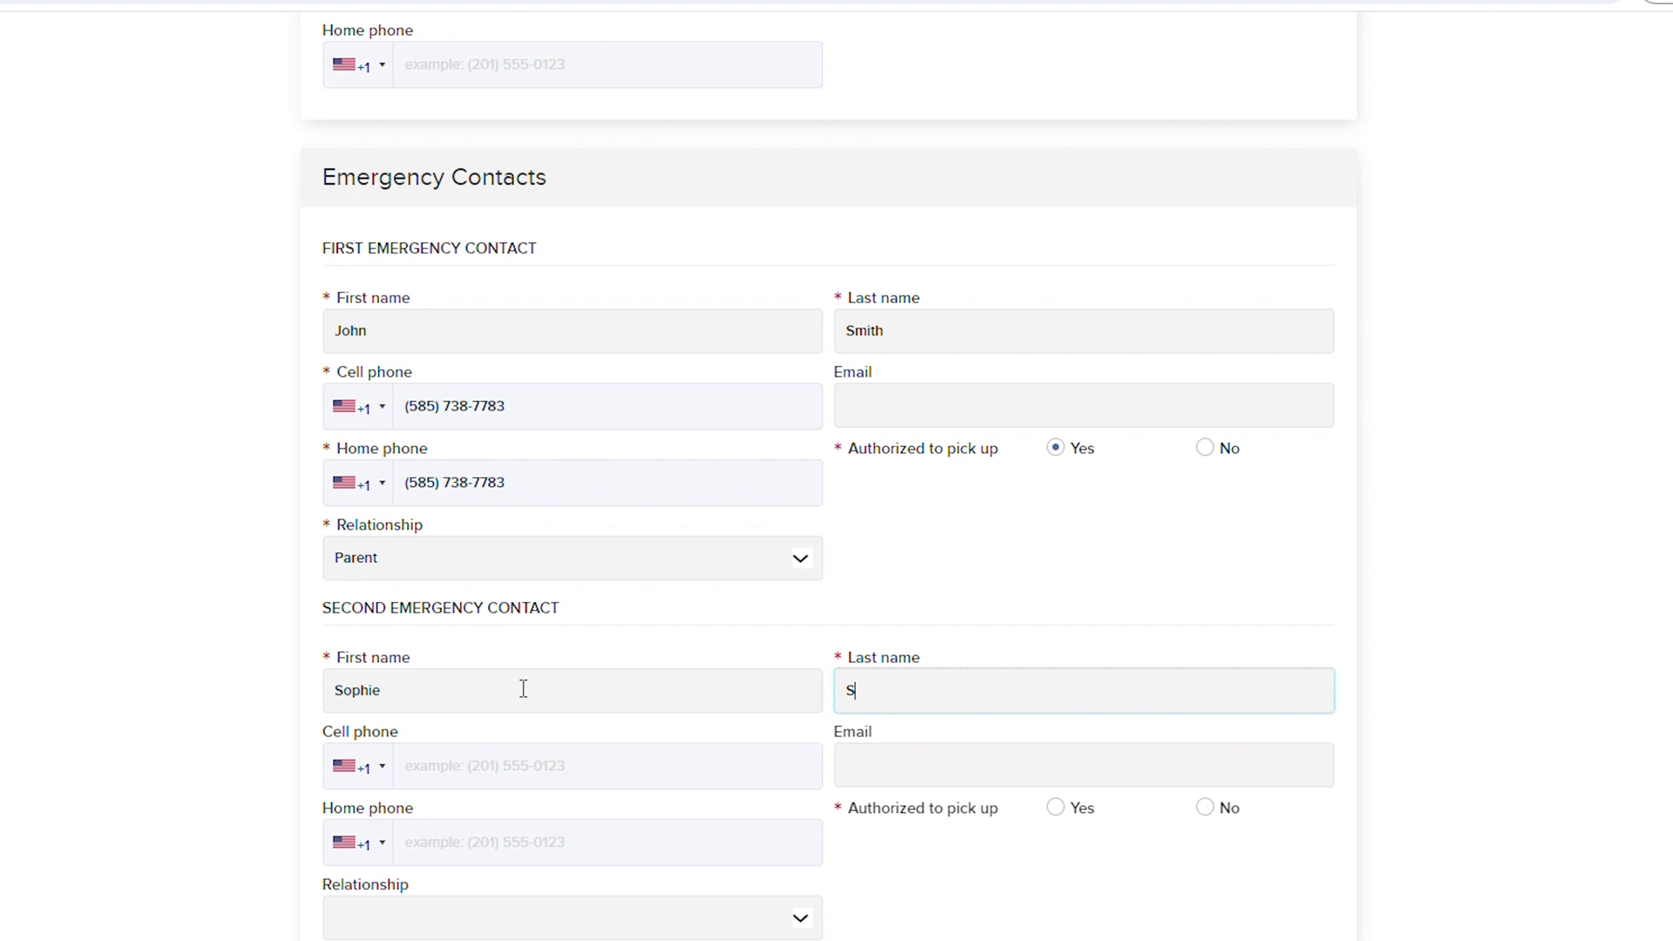
left_click(572, 918)
left_click(369, 800)
- Begin the physician details by entering the physician's first name
scroll(500, 724, "down", 5)
left_click(560, 729)
type("Doctor")
key("Tab")
- Finish the physician's last name and phone number
type("Example")
left_click(523, 807)
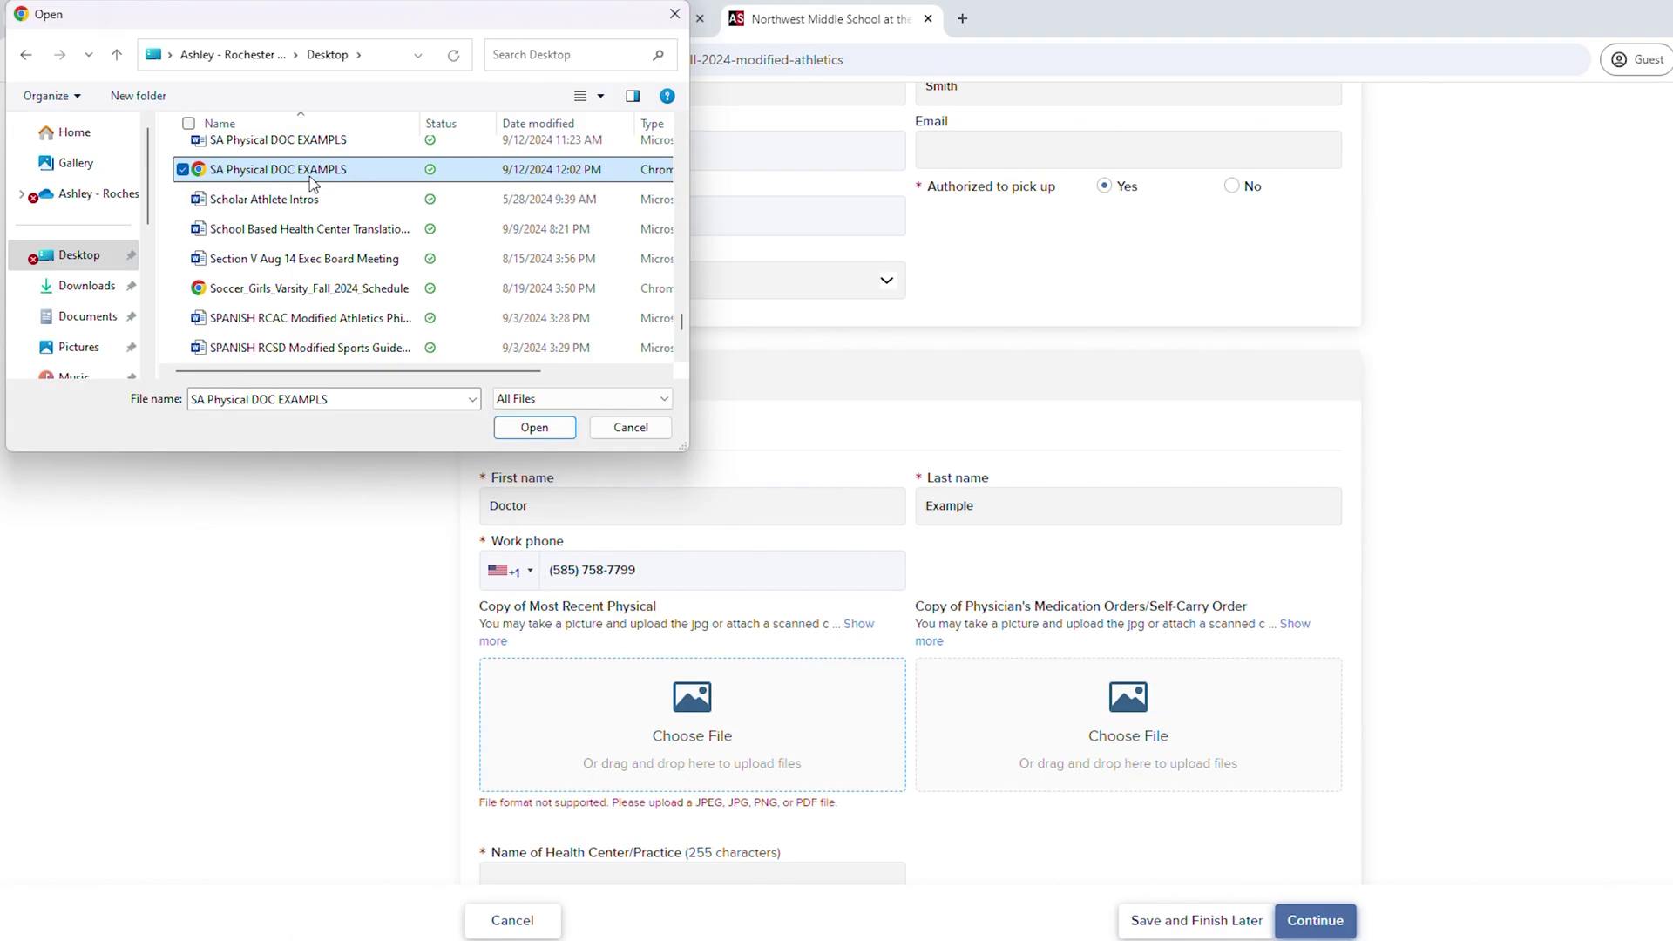
- Attach SA Physical DOC EXAMPLS as the physical copy and go to the Name of Health Center/Practice field
left_click(535, 427)
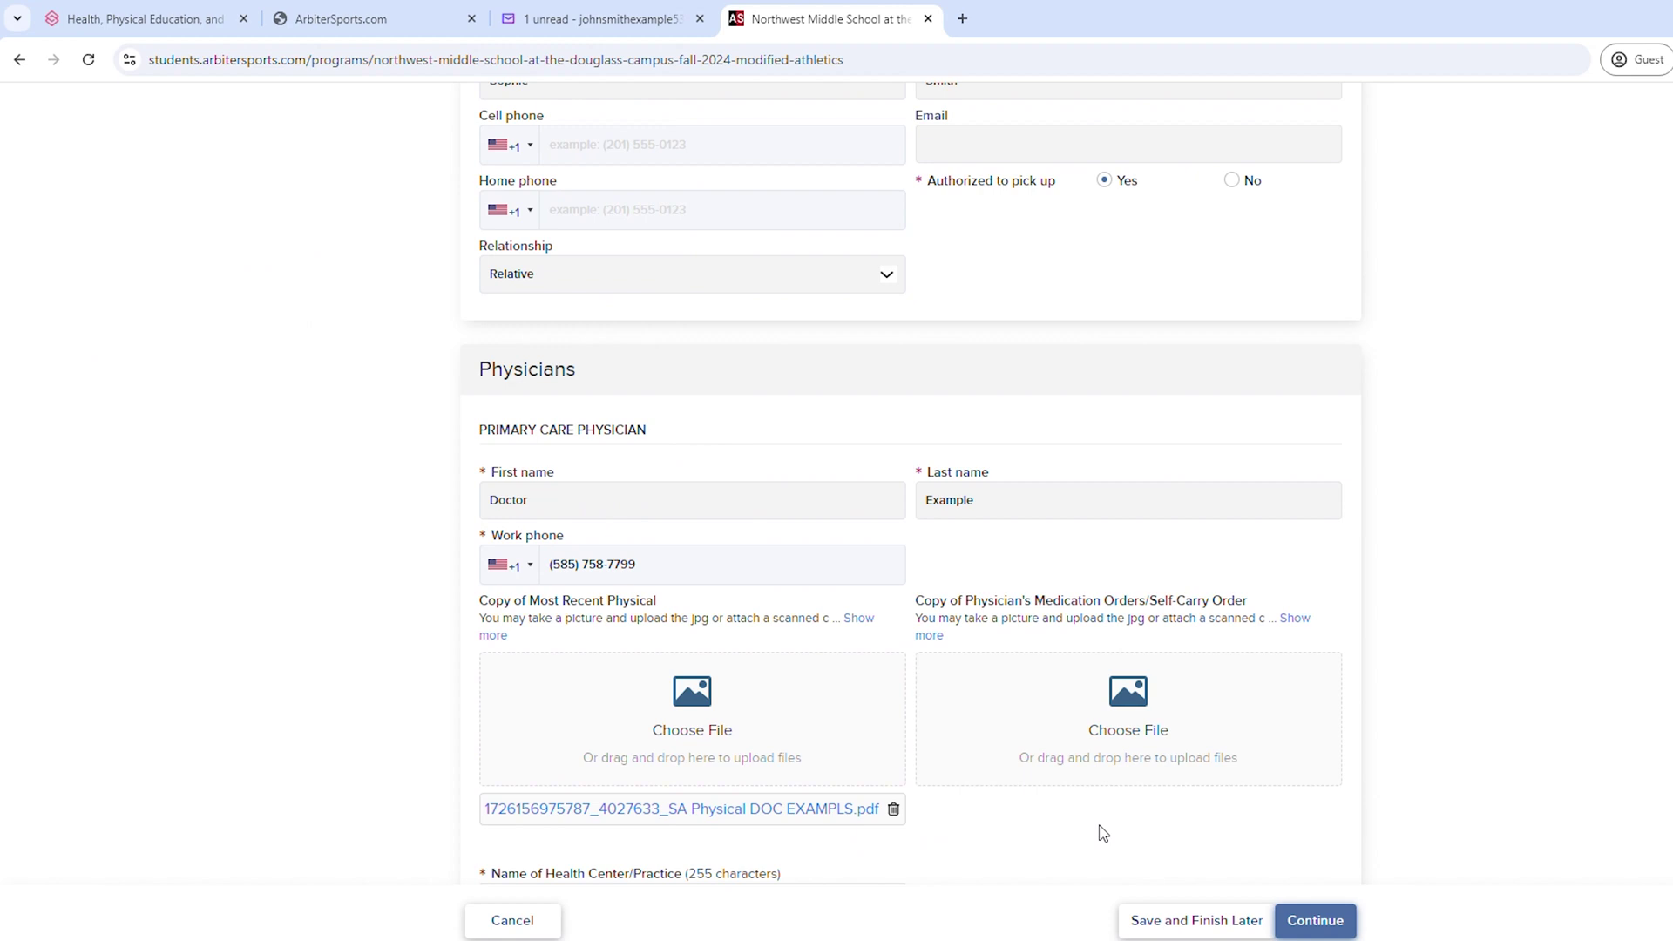
scroll(1102, 832, "down", 2)
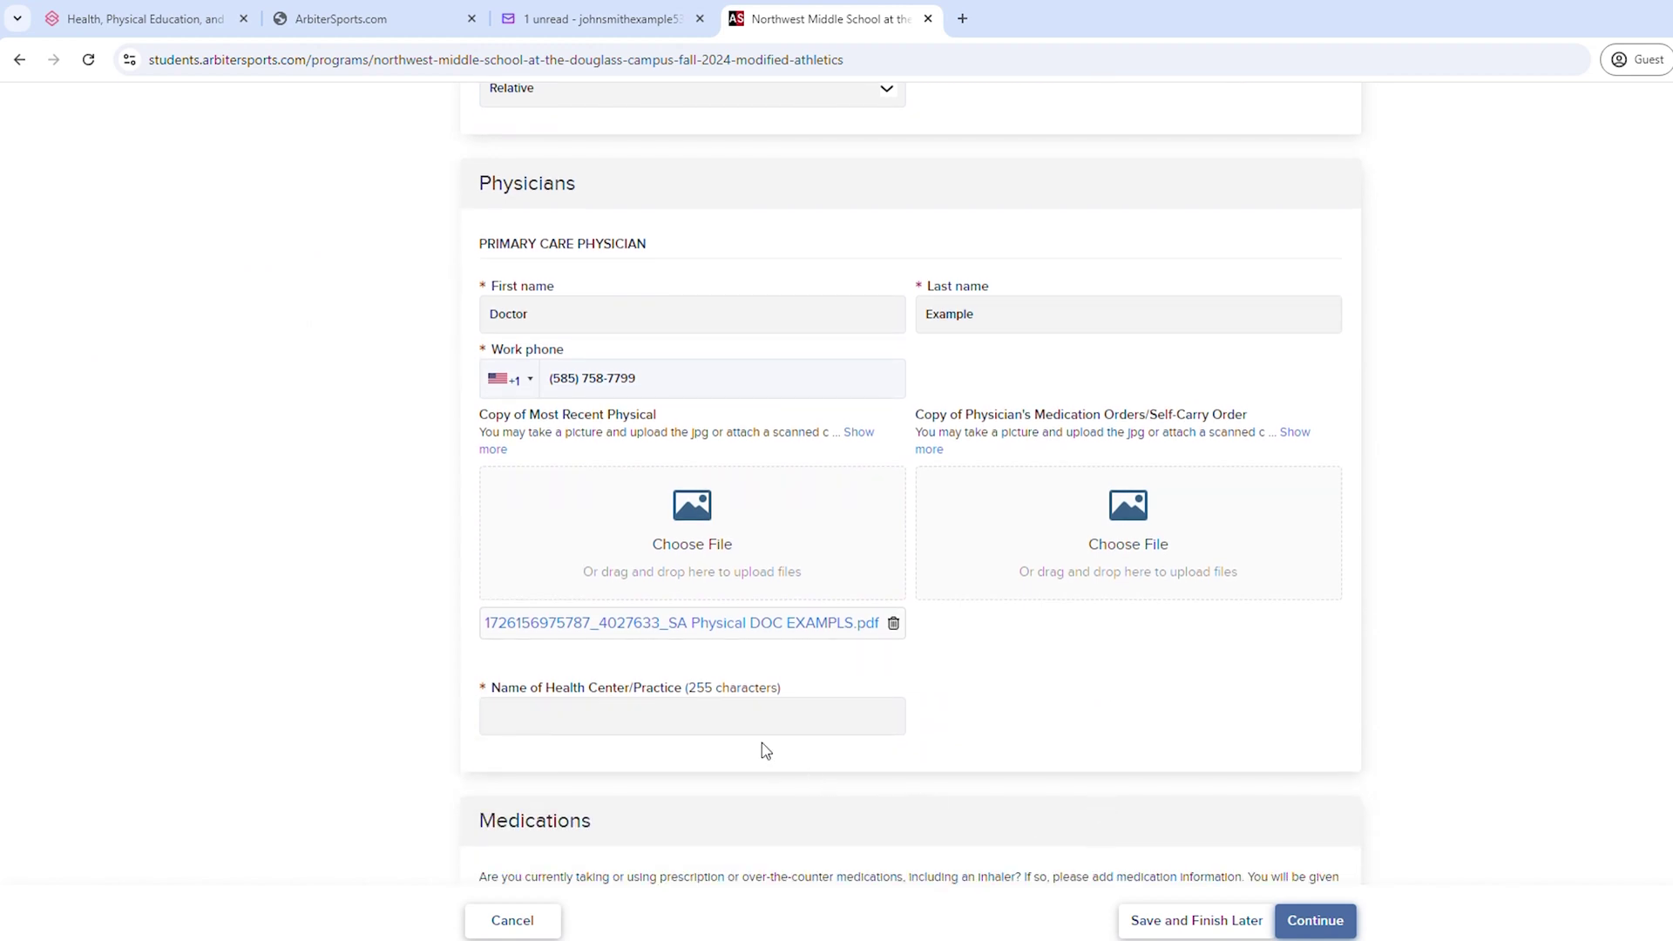
left_click(753, 717)
- Enter University Of Rochester Medical Center, then answer No to the allergy, Epi-pen and COVID-19 questions
type("University Of Rochester Medical Center")
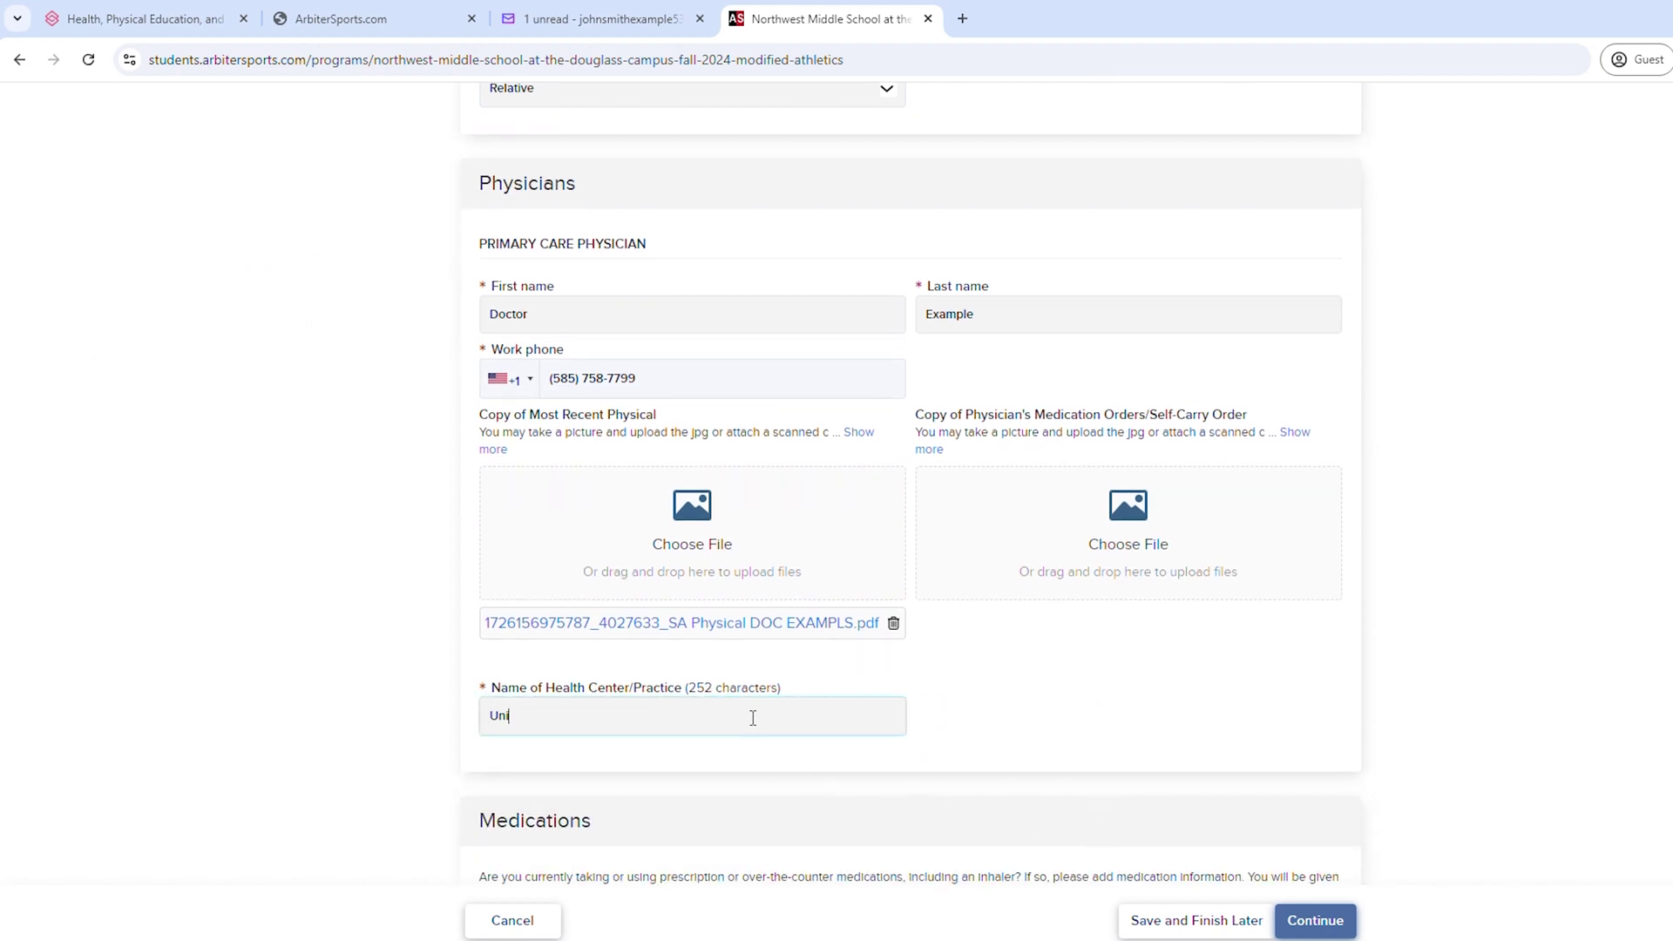
scroll(753, 717, "down", 5)
scroll(662, 610, "down", 6)
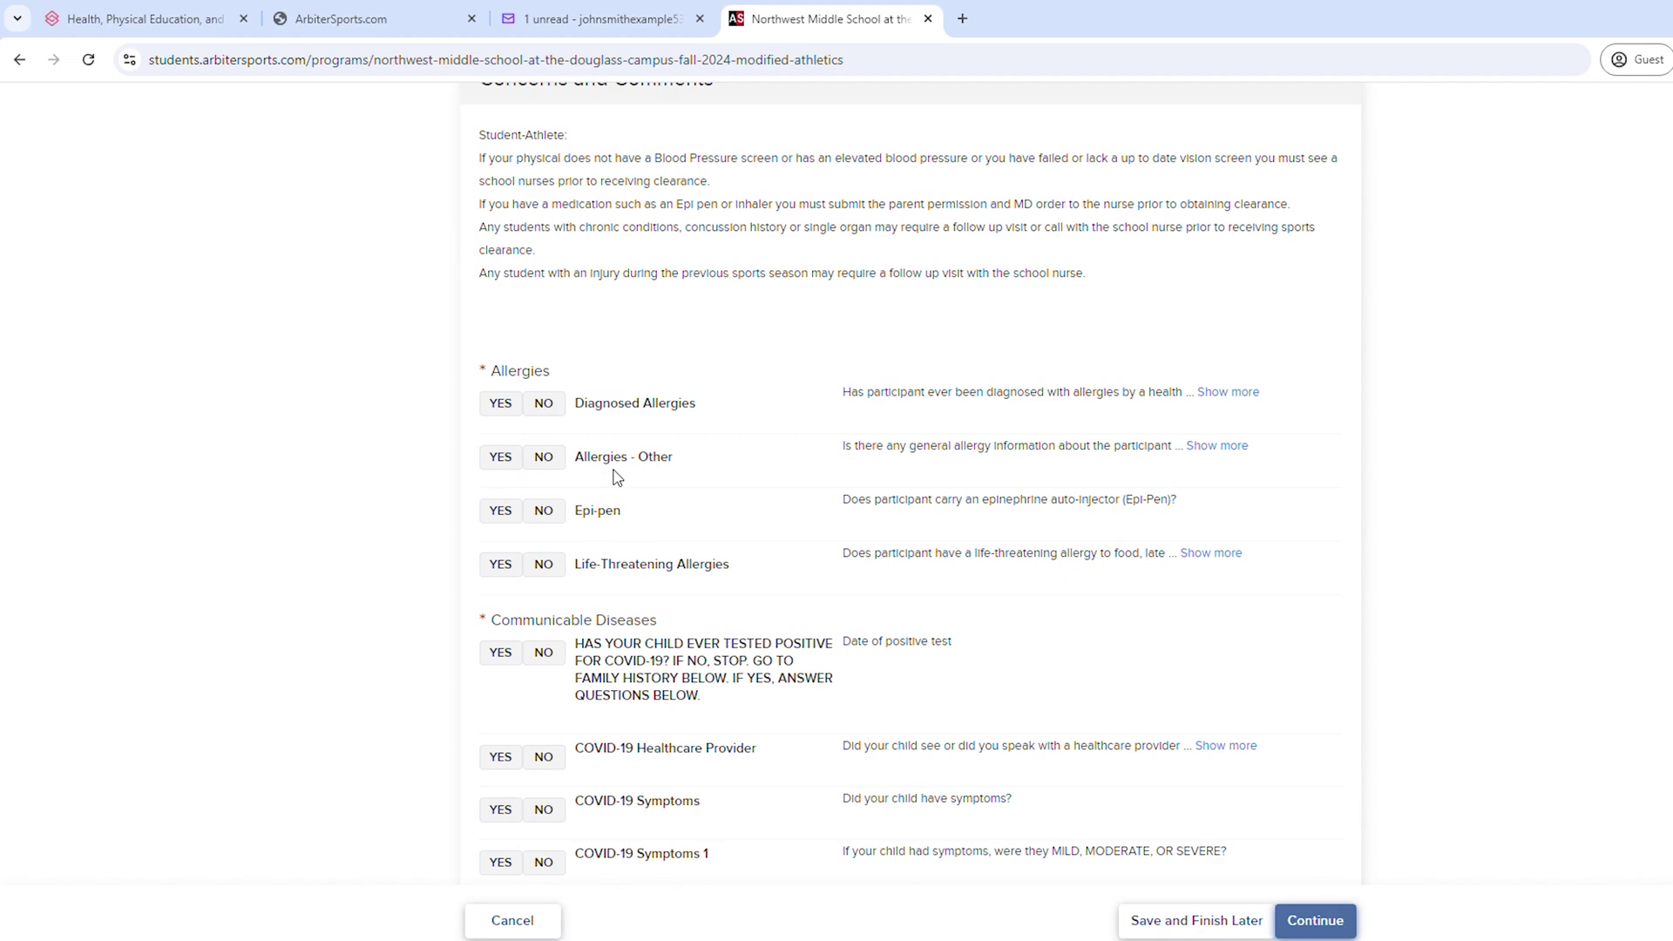
left_click(543, 404)
left_click(544, 456)
scroll(544, 455, "down", 2)
left_click(543, 462)
left_click(544, 573)
left_click(544, 534)
- Answer No to the device, eyewear, family-history, gender-specific, concussion and head-injury questions
scroll(549, 553, "down", 4)
left_click(544, 455)
left_click(544, 542)
scroll(549, 488, "down", 3)
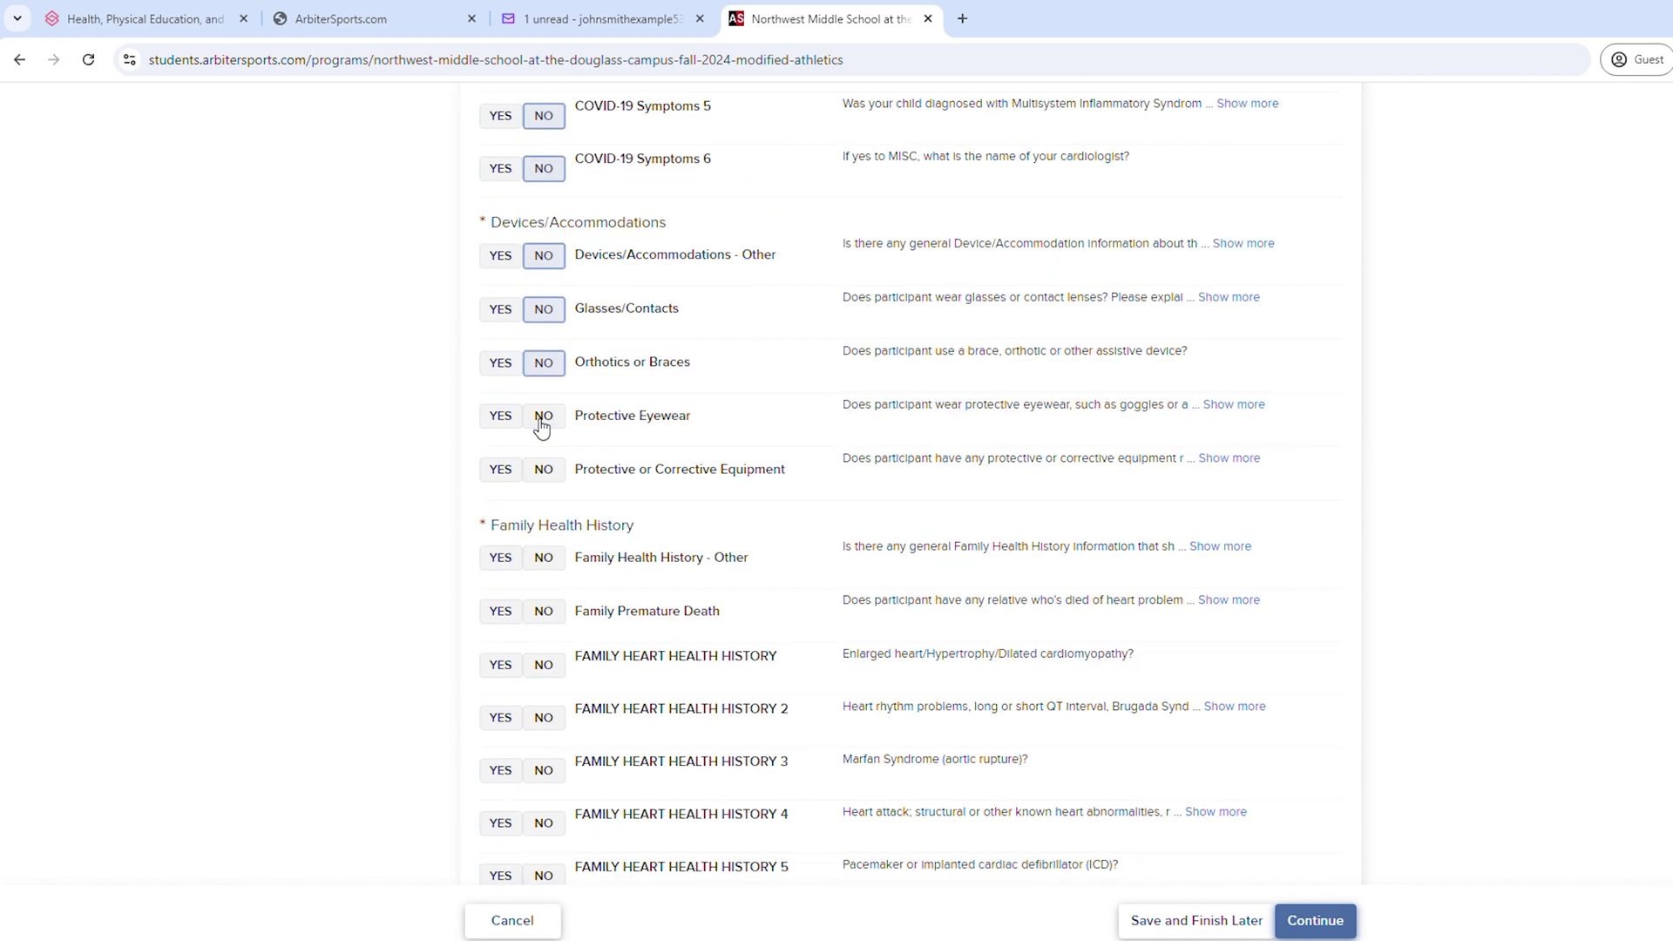
left_click(544, 410)
scroll(543, 427, "down", 3)
left_click(544, 418)
scroll(546, 418, "down", 3)
left_click(543, 590)
left_click(540, 644)
scroll(540, 644, "down", 4)
left_click(544, 315)
left_click(544, 368)
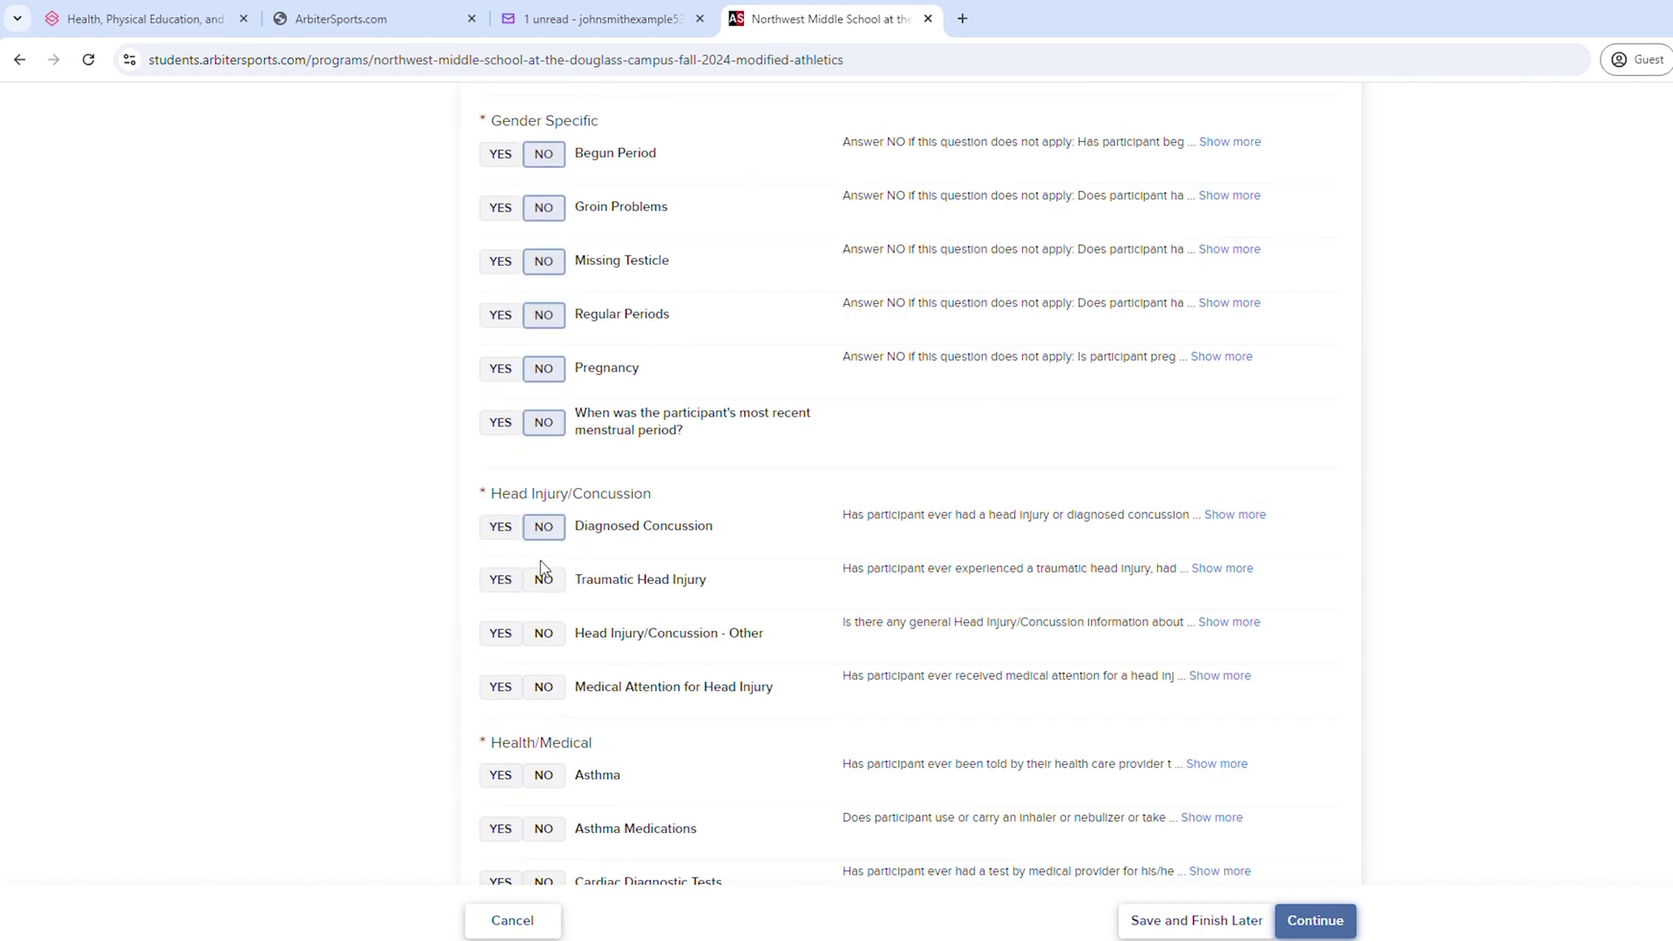
- Answer No to the medical questions on muscle cramps, hearing, heat illness, hospitalization and weight
left_click(543, 578)
left_click(544, 685)
scroll(545, 685, "down", 4)
scroll(549, 706, "down", 4)
left_click(550, 446)
scroll(550, 446, "down", 4)
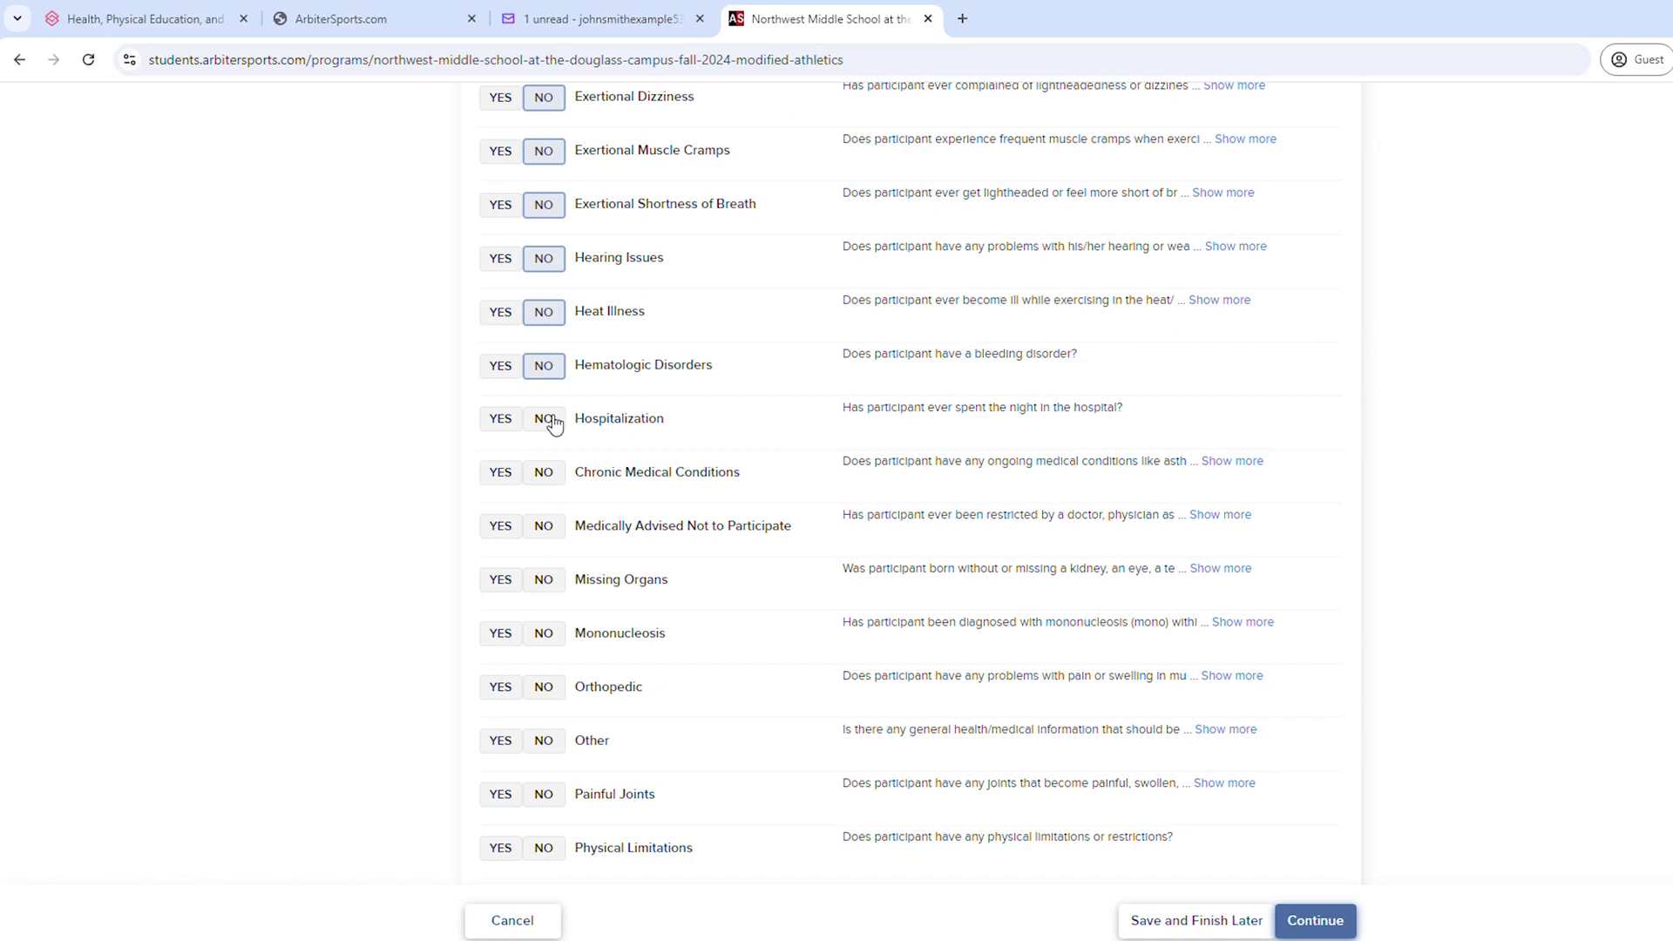
left_click(549, 423)
left_click(549, 584)
left_click(549, 740)
scroll(549, 740, "down", 6)
left_click(549, 624)
left_click(544, 708)
- Answer No to the dietary, weight-control, injury and stress-fracture questions
scroll(547, 718, "down", 4)
left_click(544, 427)
left_click(544, 482)
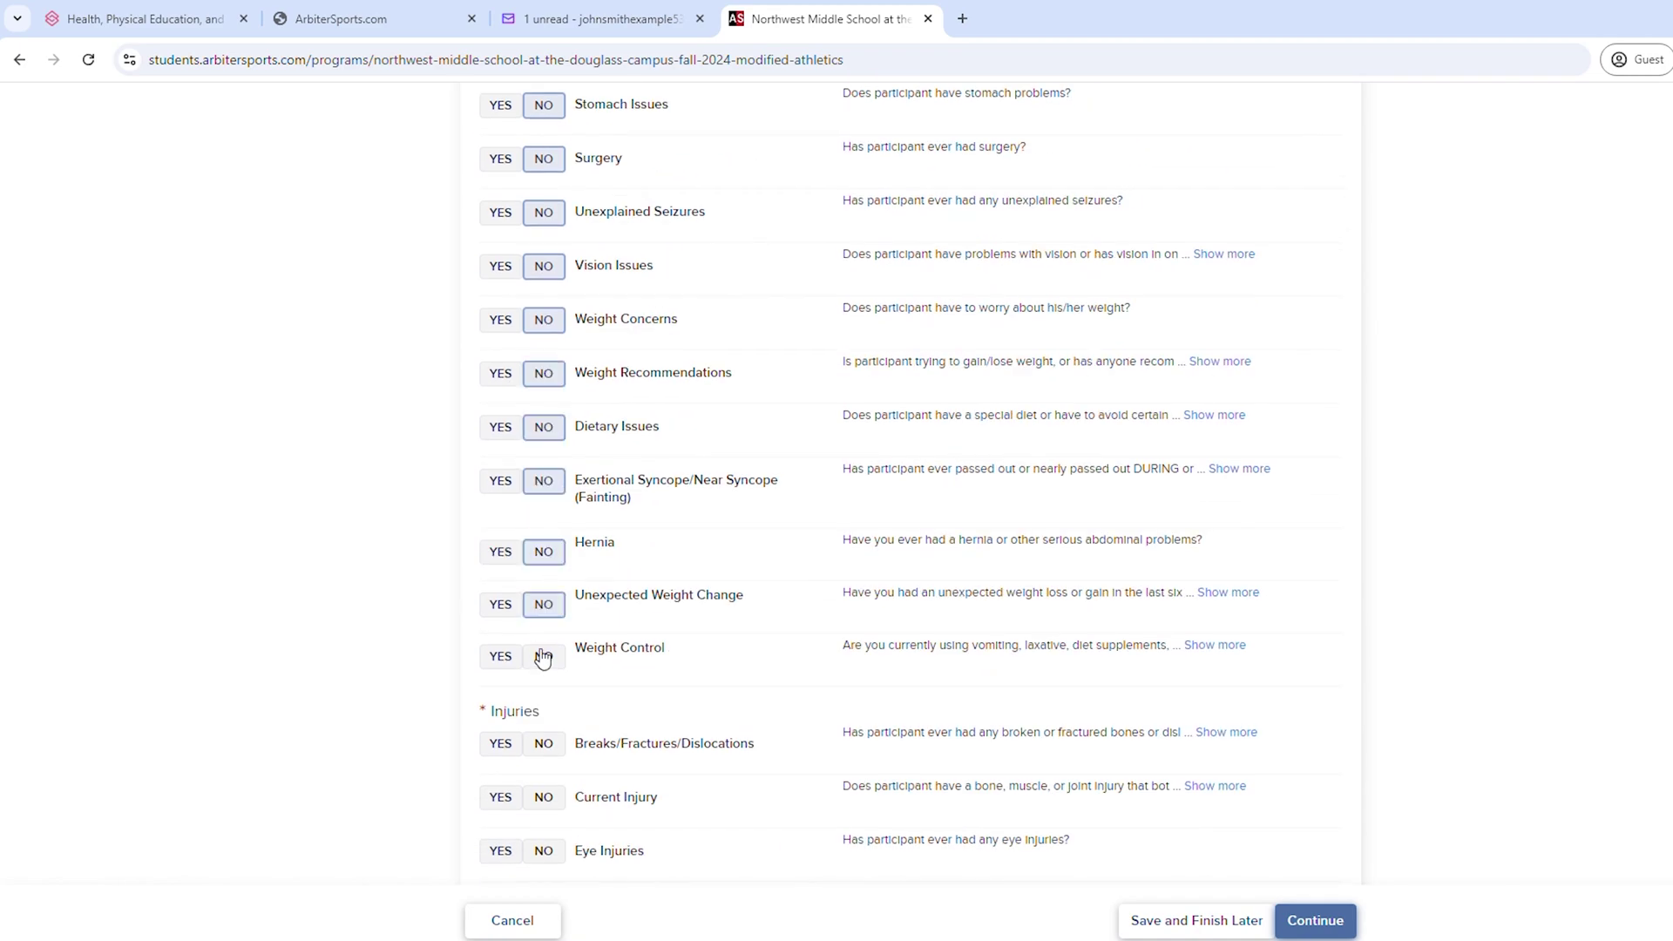
scroll(541, 657, "down", 3)
left_click(544, 565)
scroll(546, 616, "down", 3)
left_click(541, 546)
scroll(541, 545, "down", 4)
- Read through the NYSPHSAA Concussion Information popup and close it
left_click(609, 367)
scroll(1263, 353, "down", 10)
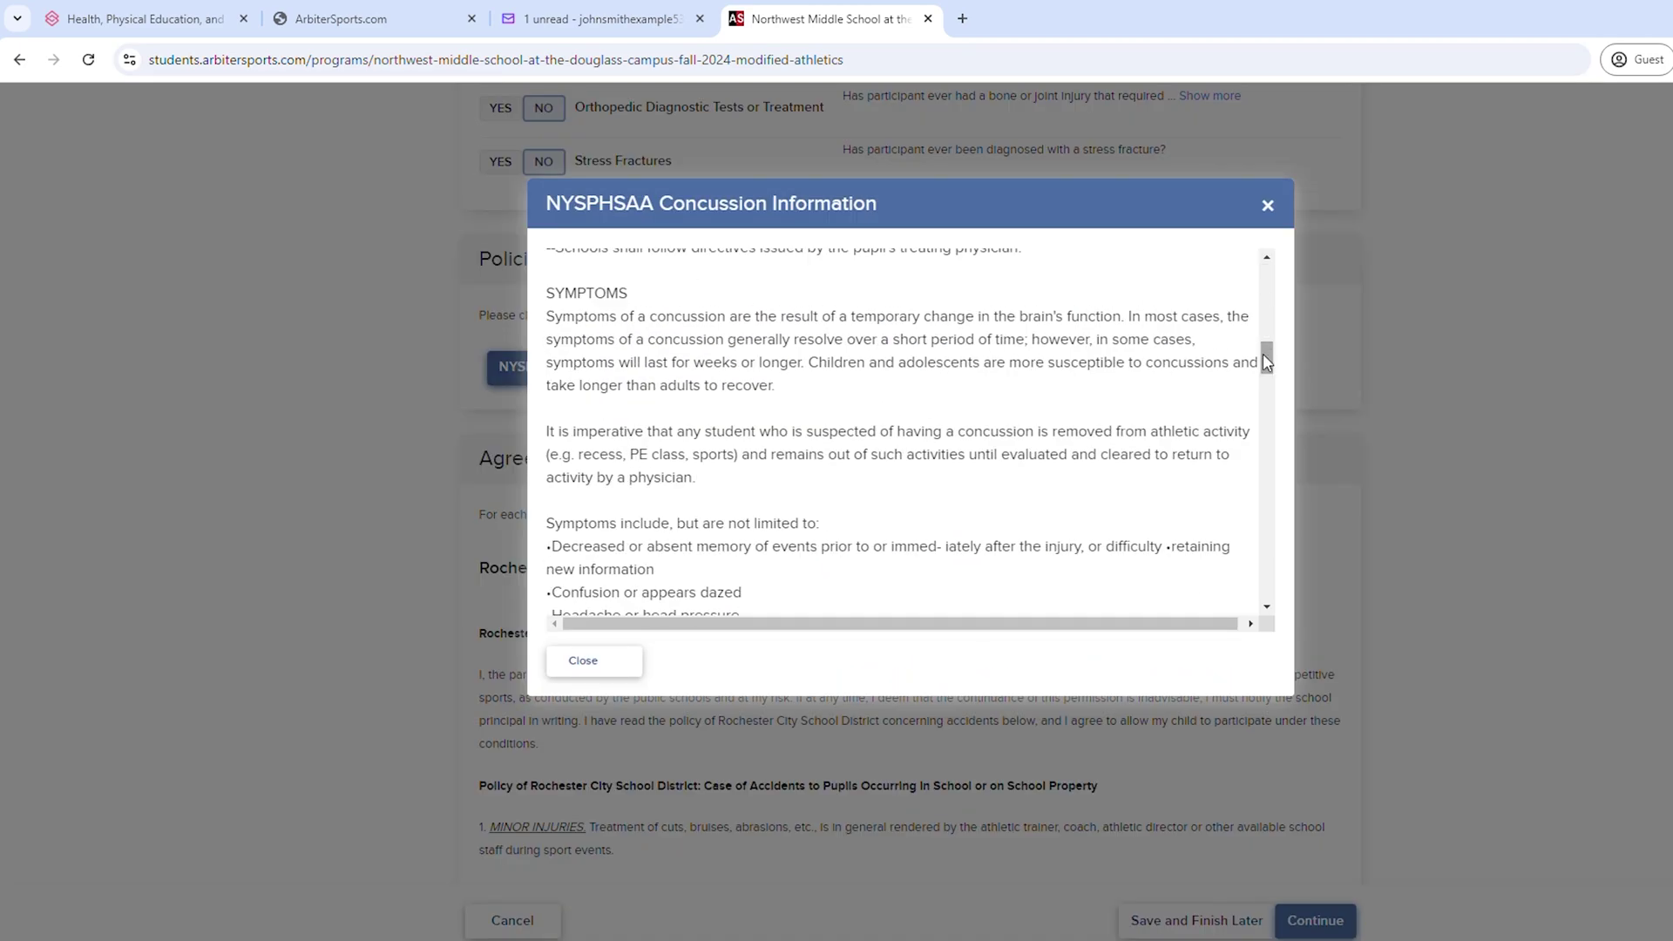
left_click(581, 657)
scroll(660, 624, "down", 15)
- Sign the sports contract with the parent's name, agree for the student, and add the student's signature
scroll(660, 624, "down", 10)
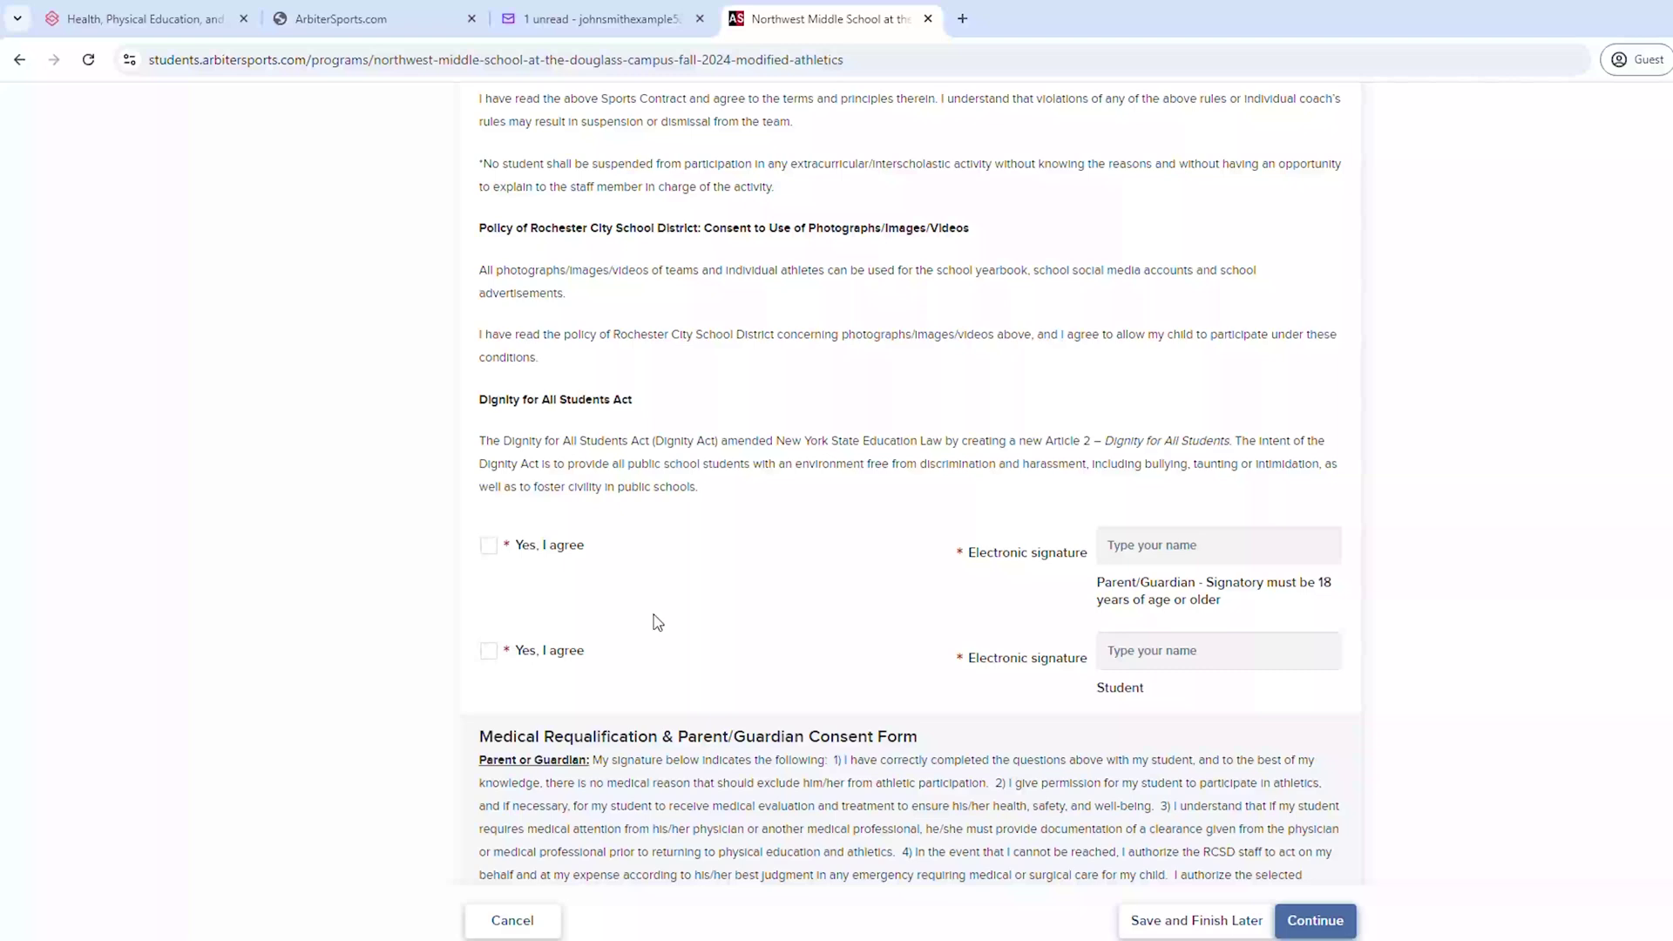
left_click(1162, 545)
type("John Smith")
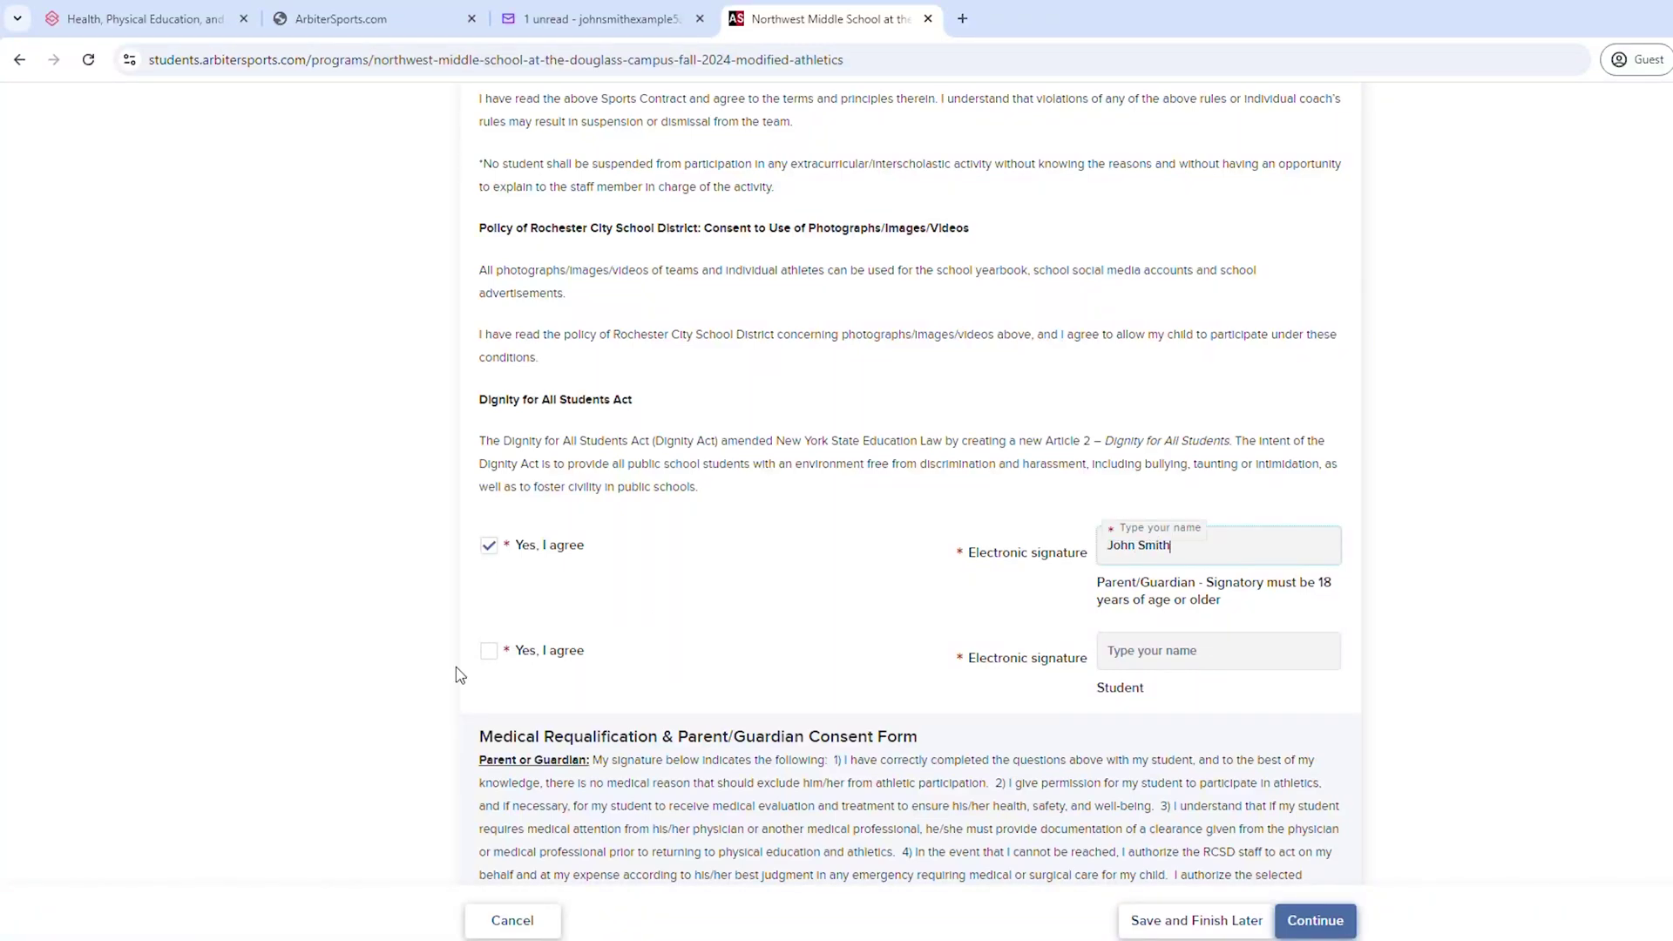
left_click(489, 650)
left_click(1127, 651)
type("Jake Smith")
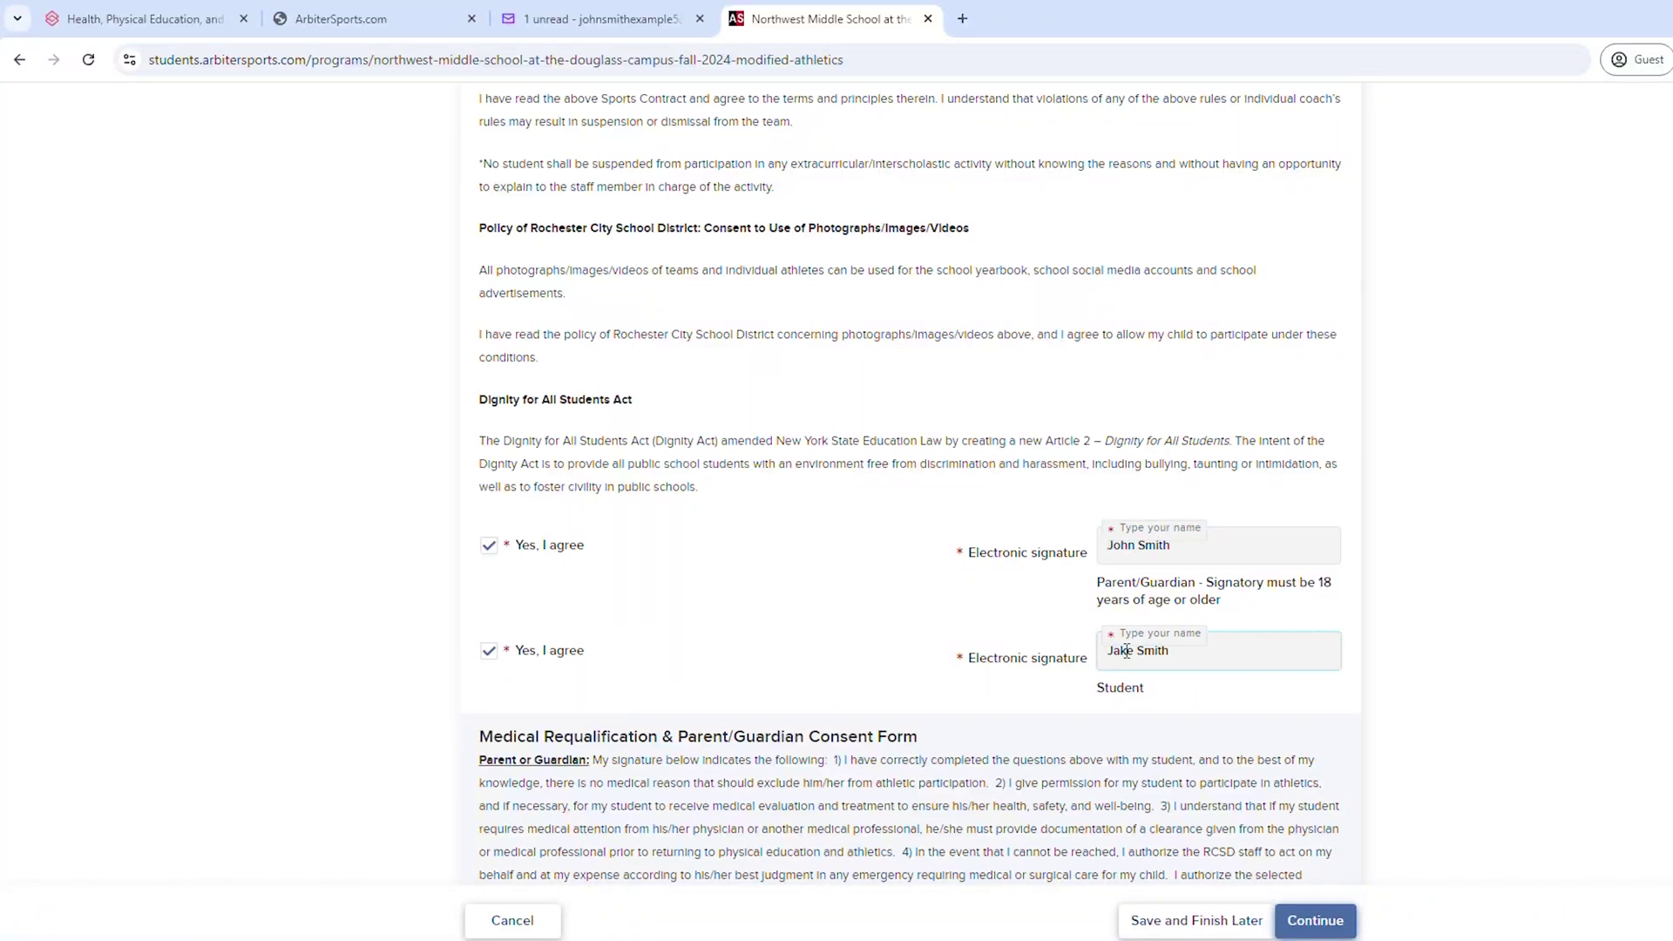
- E-sign the medical requalification consent as parent, then accept and sign the medication permission as parent and student
scroll(1127, 651, "down", 5)
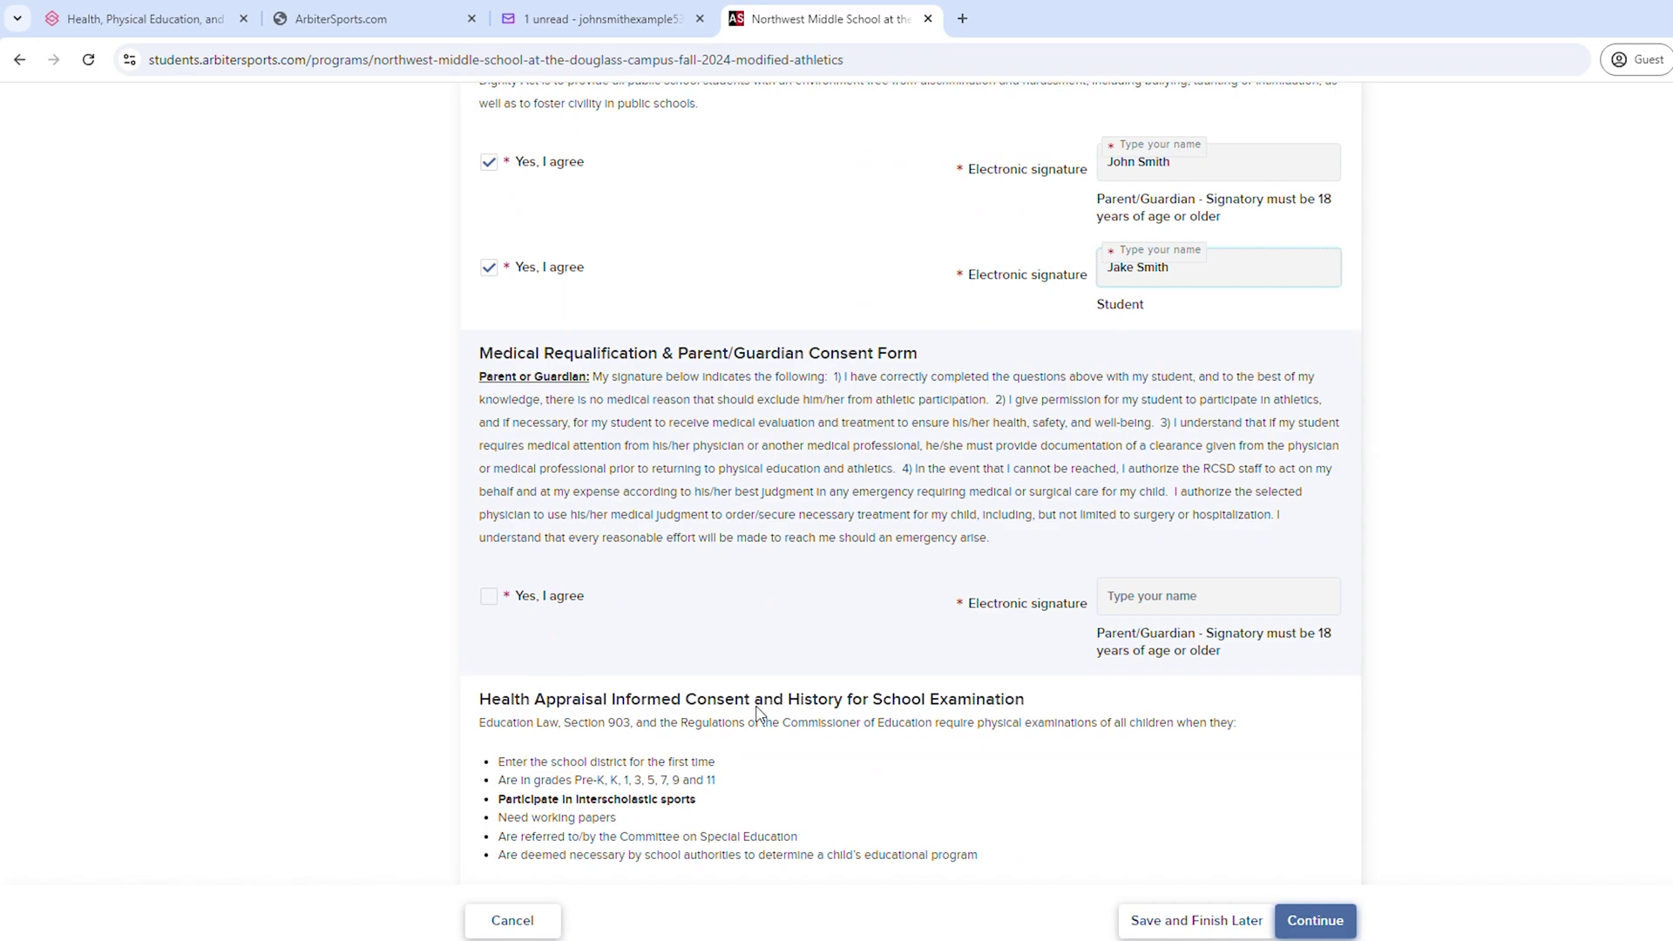
left_click(1156, 496)
type("John Smith")
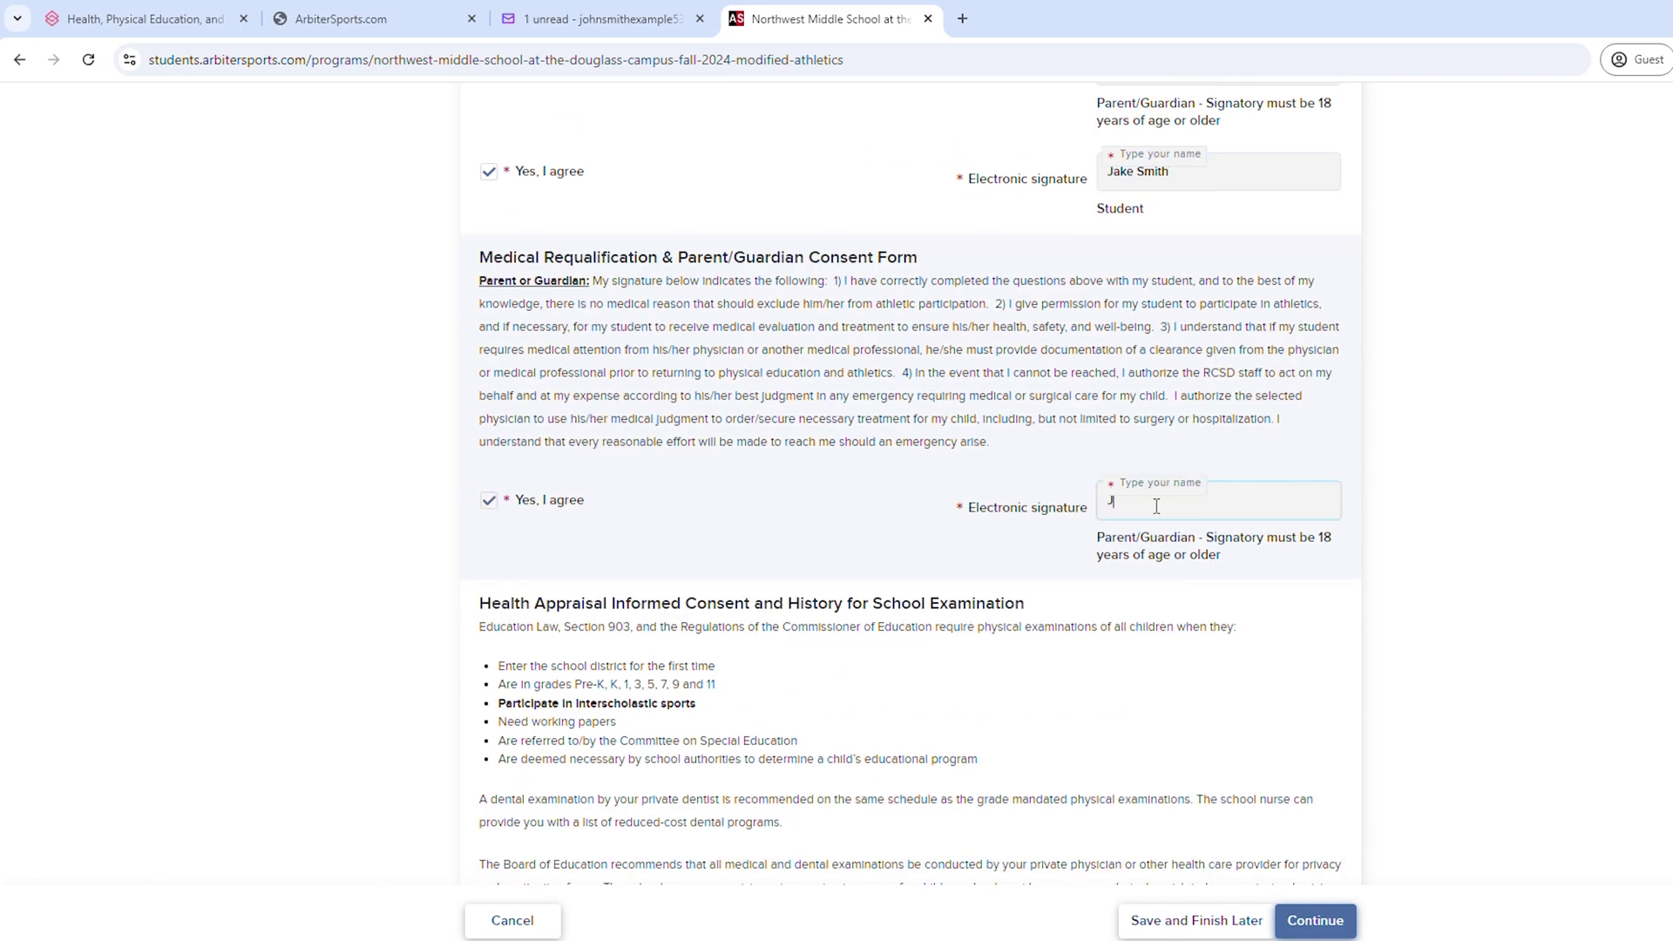
scroll(1133, 523, "down", 15)
scroll(884, 664, "down", 3)
left_click(489, 587)
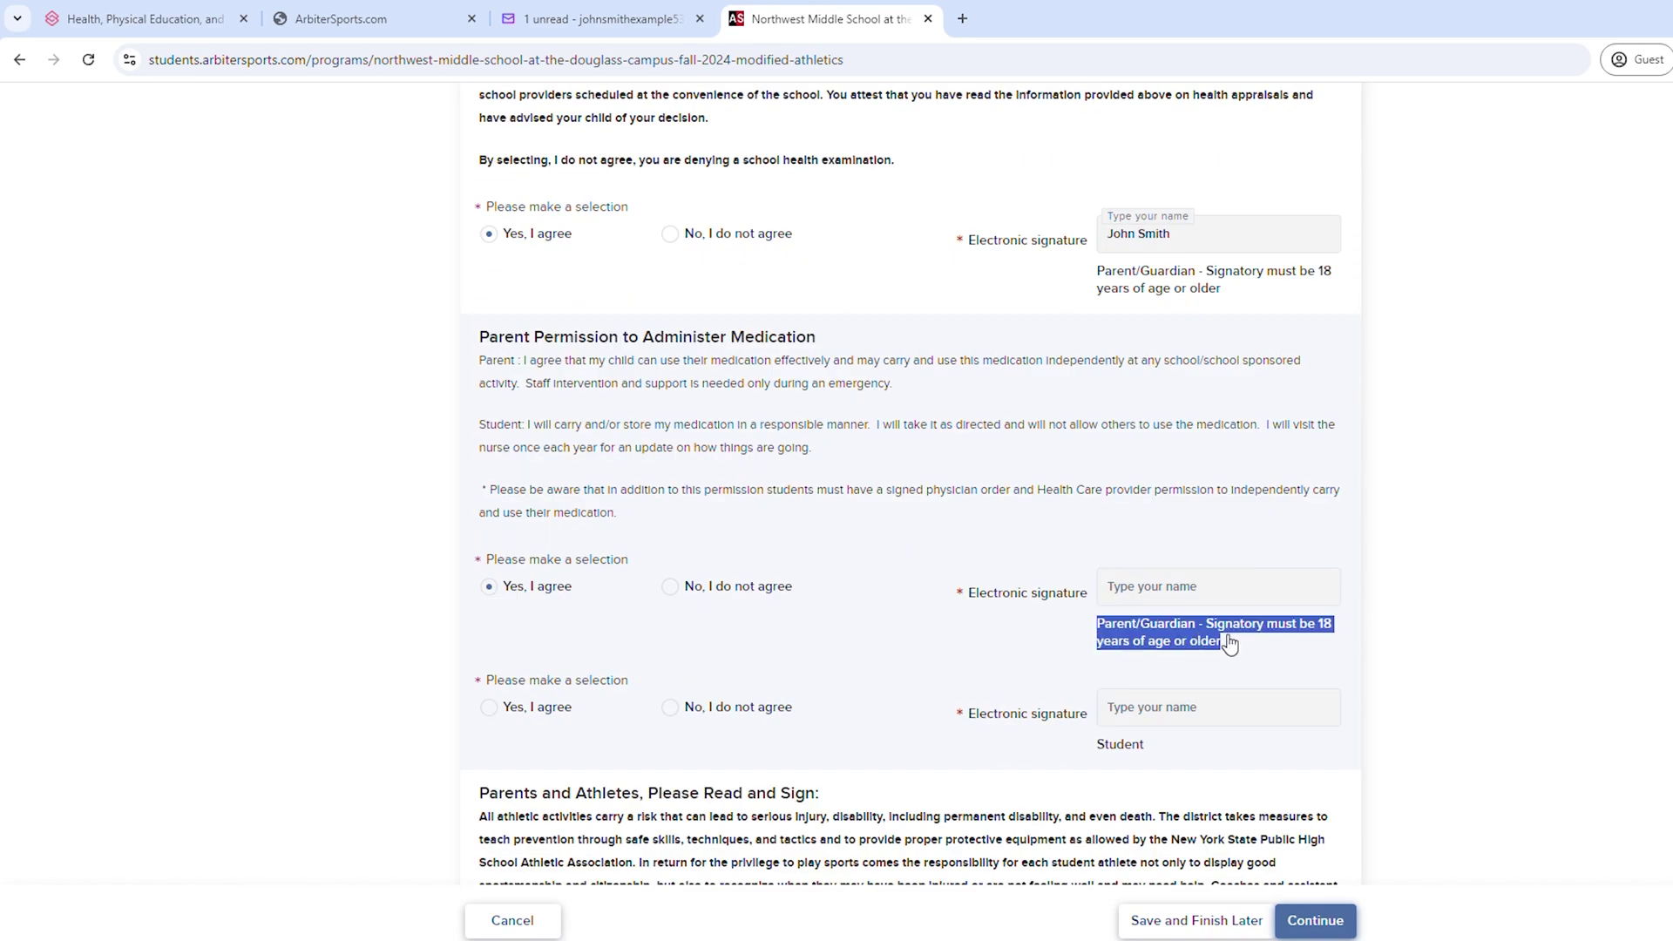
left_click(1159, 587)
type("John Smith")
left_click(494, 707)
left_click(1133, 708)
type("Jake Smith")
- Sign the final read-and-sign agreement with the parent's and student's full names
scroll(1105, 740, "down", 6)
left_click(1159, 677)
type("John Smith")
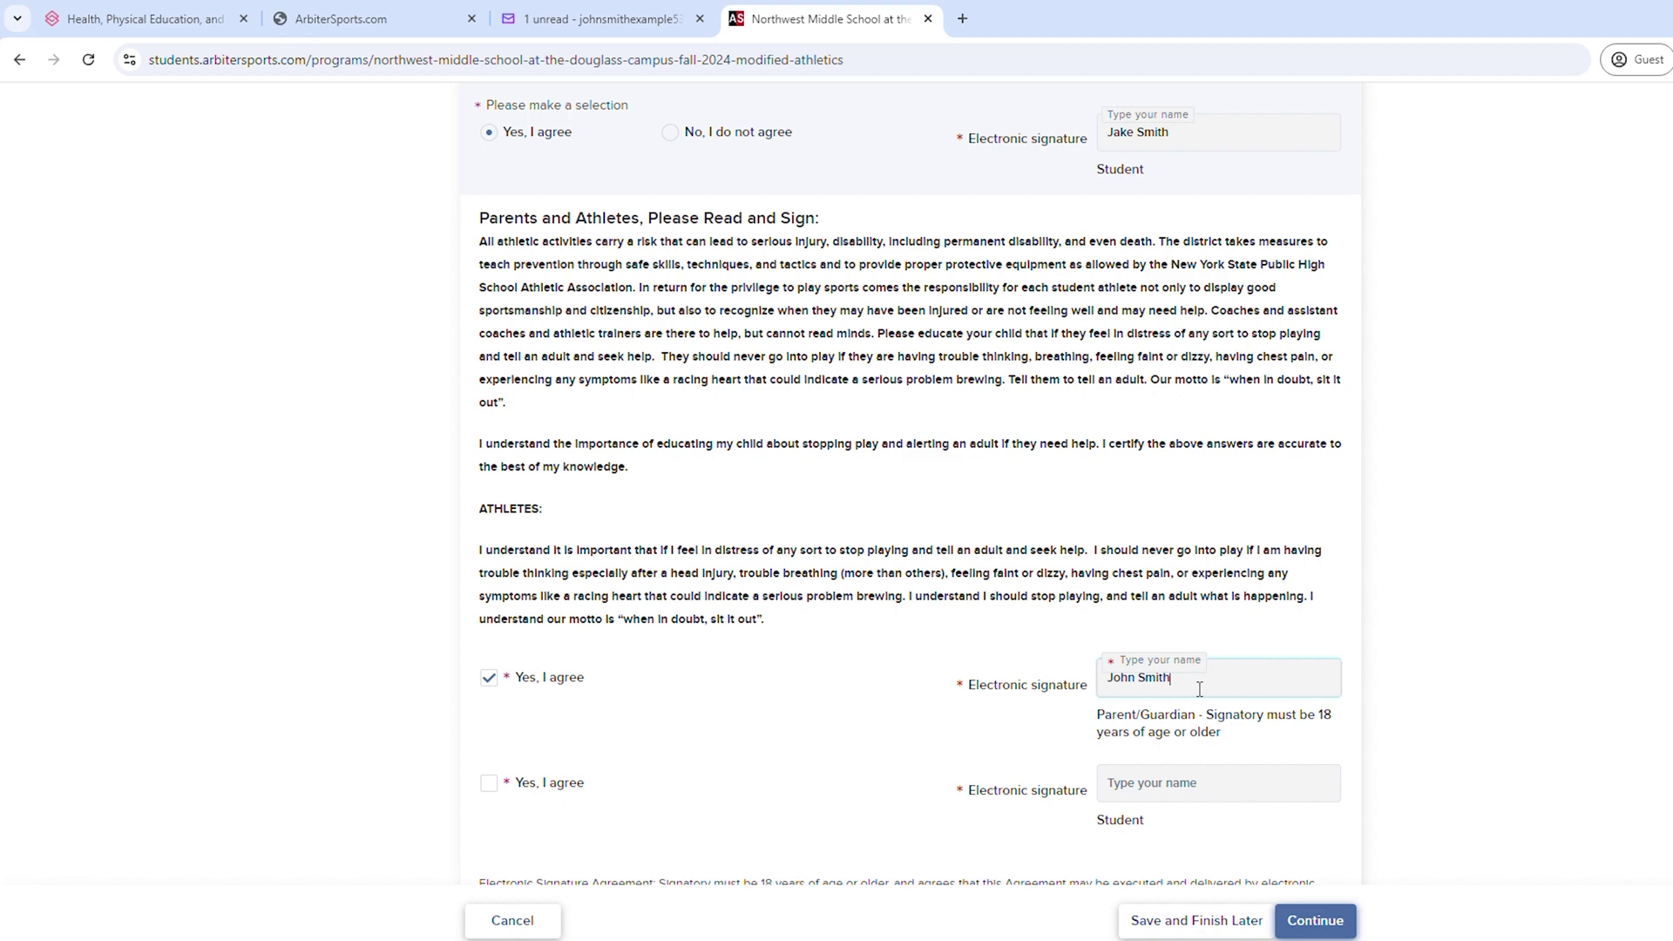
left_click(1142, 782)
type("Jake Smith")
scroll(800, 774, "down", 5)
scroll(800, 774, "down", 1)
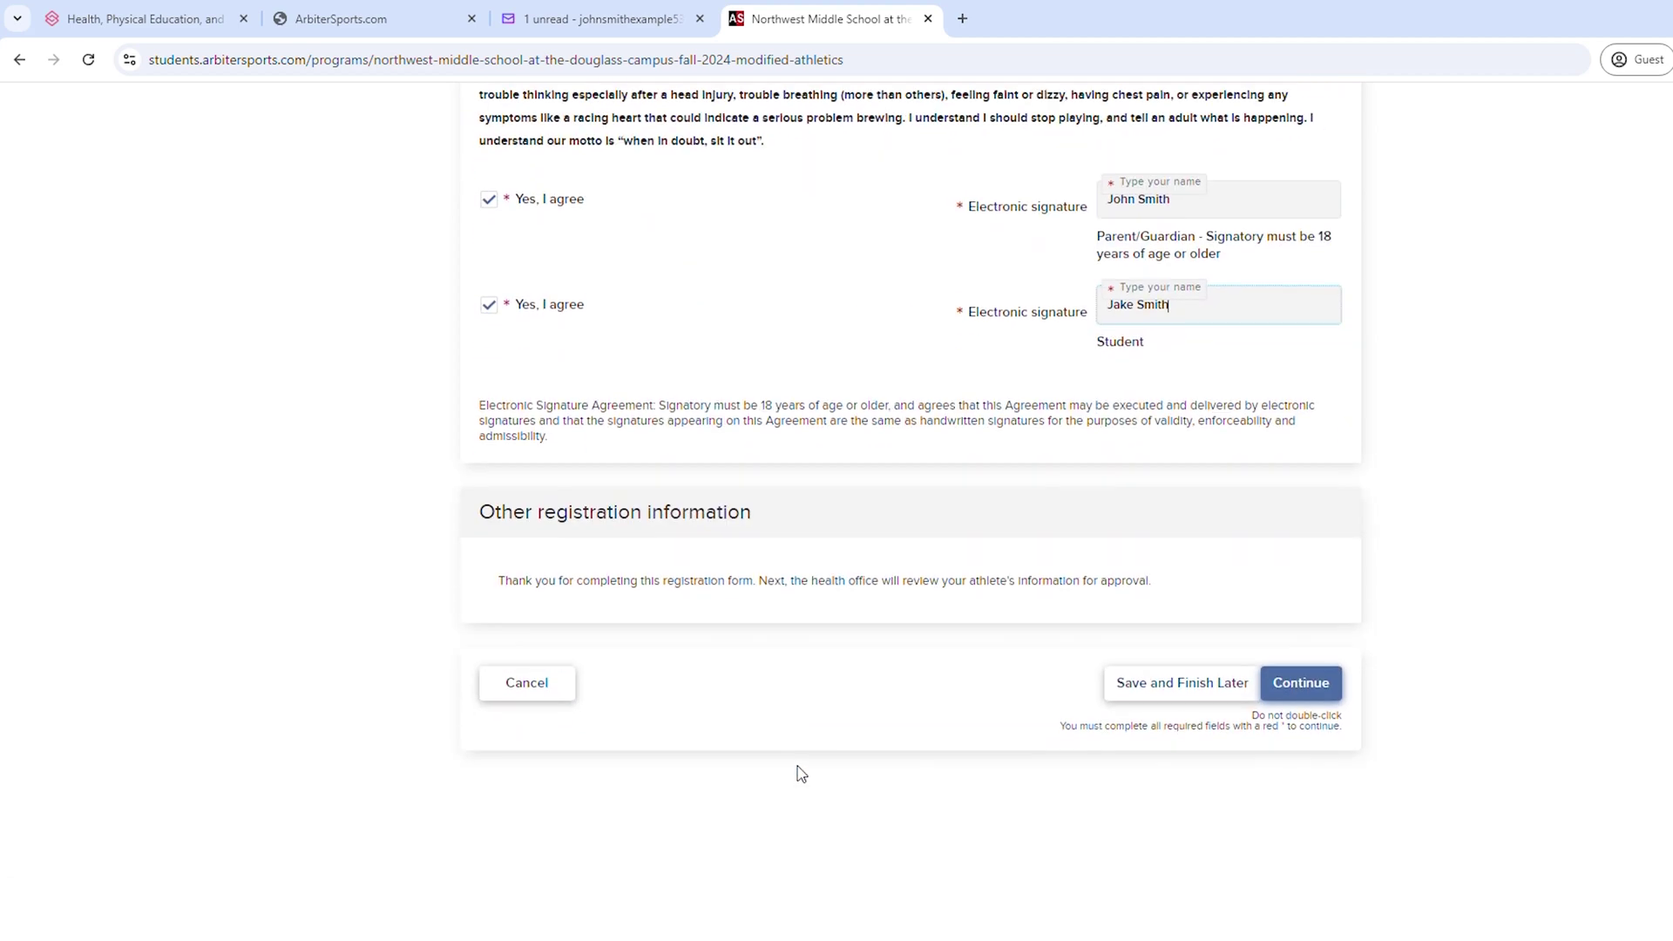
- Continue to the registration summary and submit the Northwest Boys Modified Football registration
left_click(1298, 684)
left_click(1241, 448)
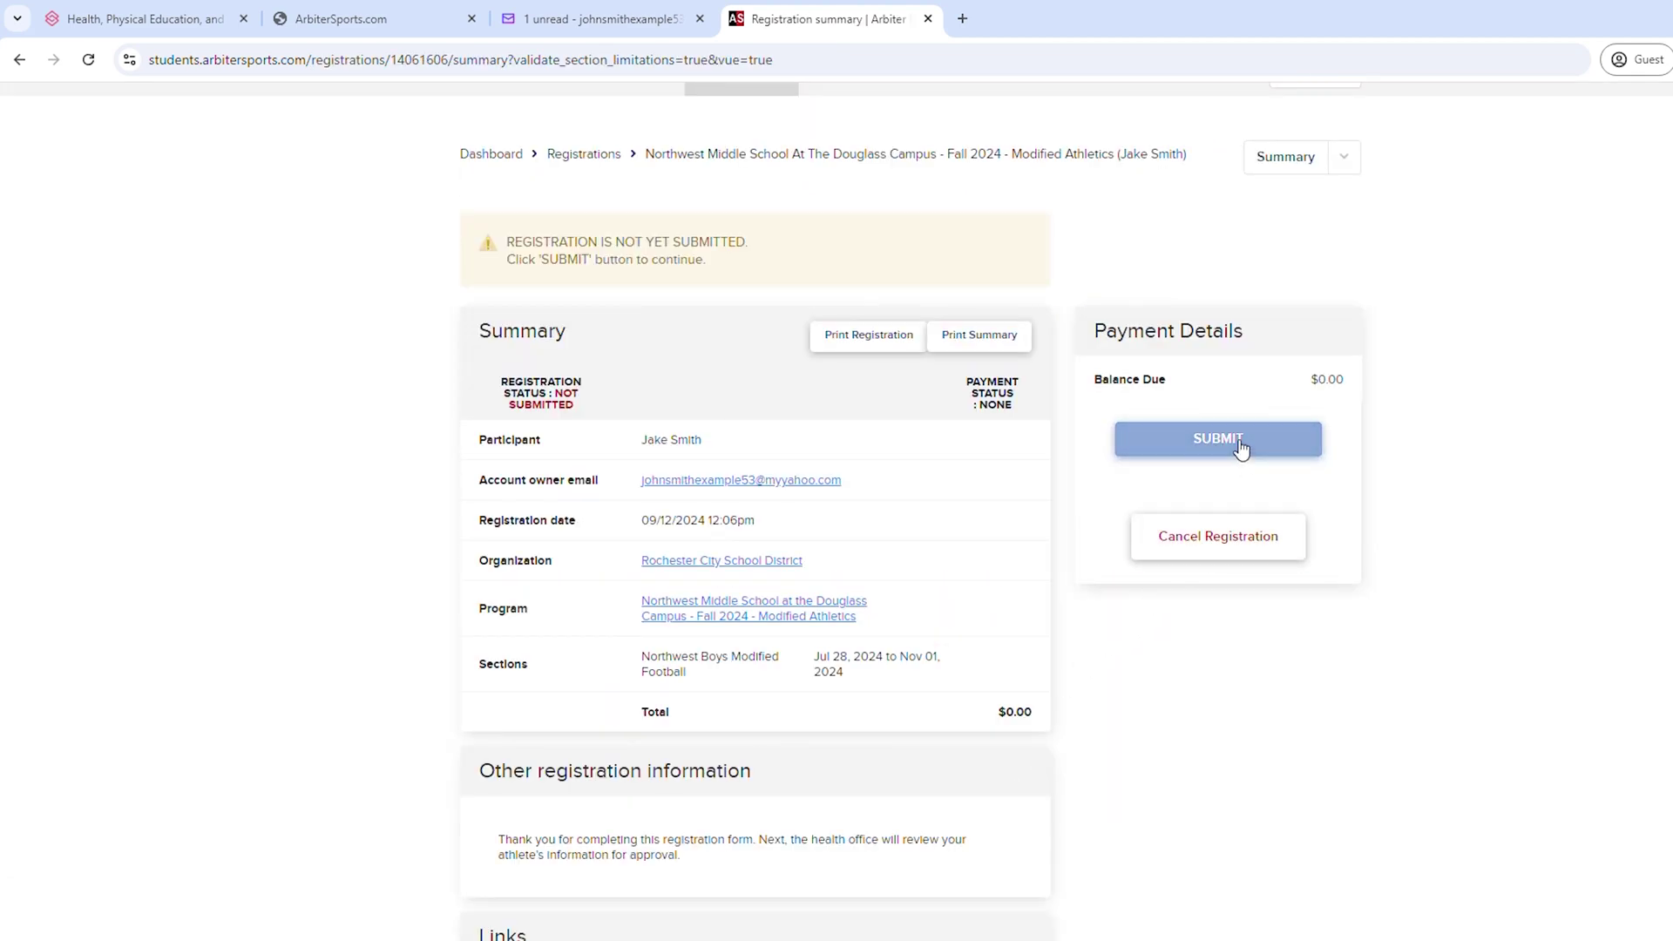